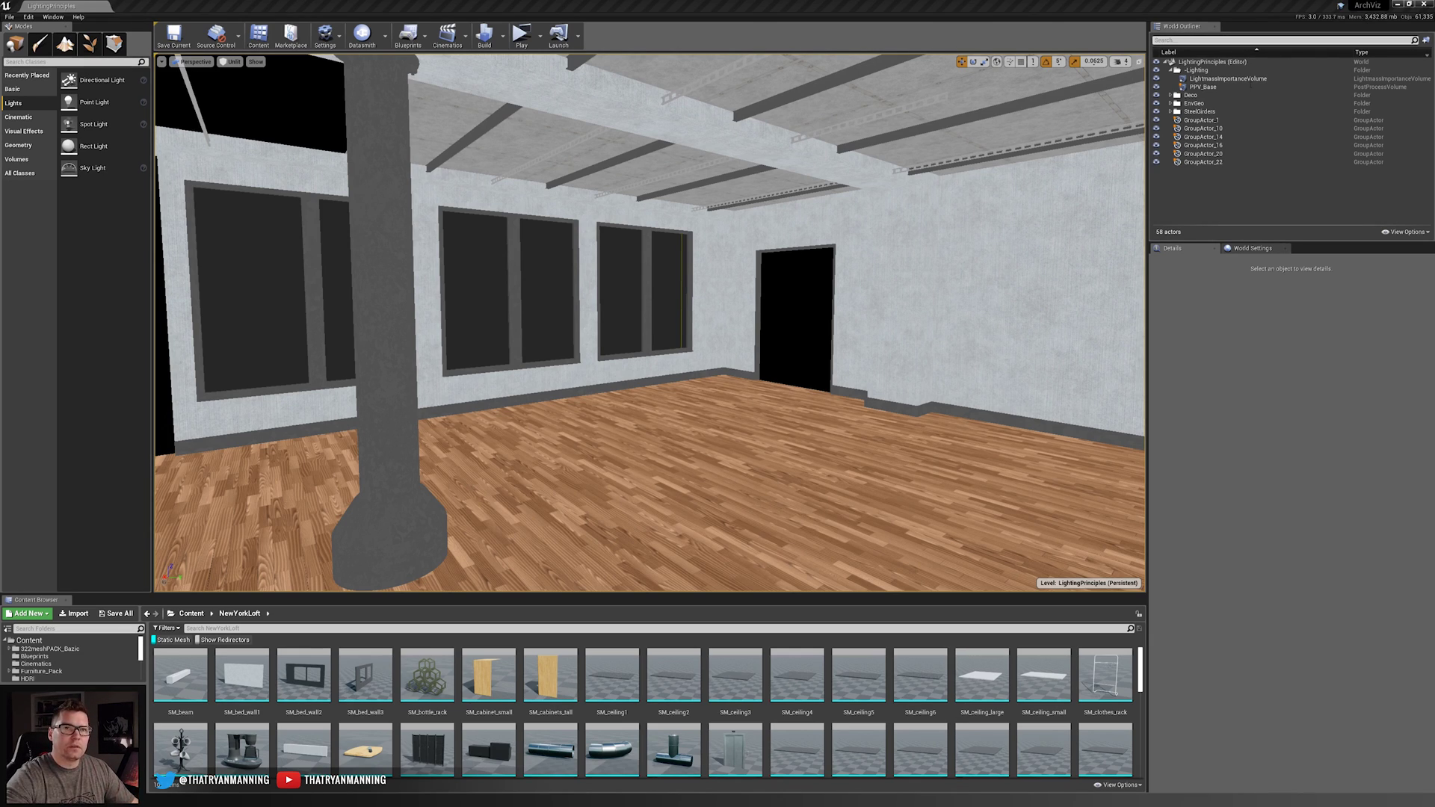
- Select and frame the LightmassImportanceVolume, then search Modes for 'Lightmas' and clear the search
left_click(1244, 79)
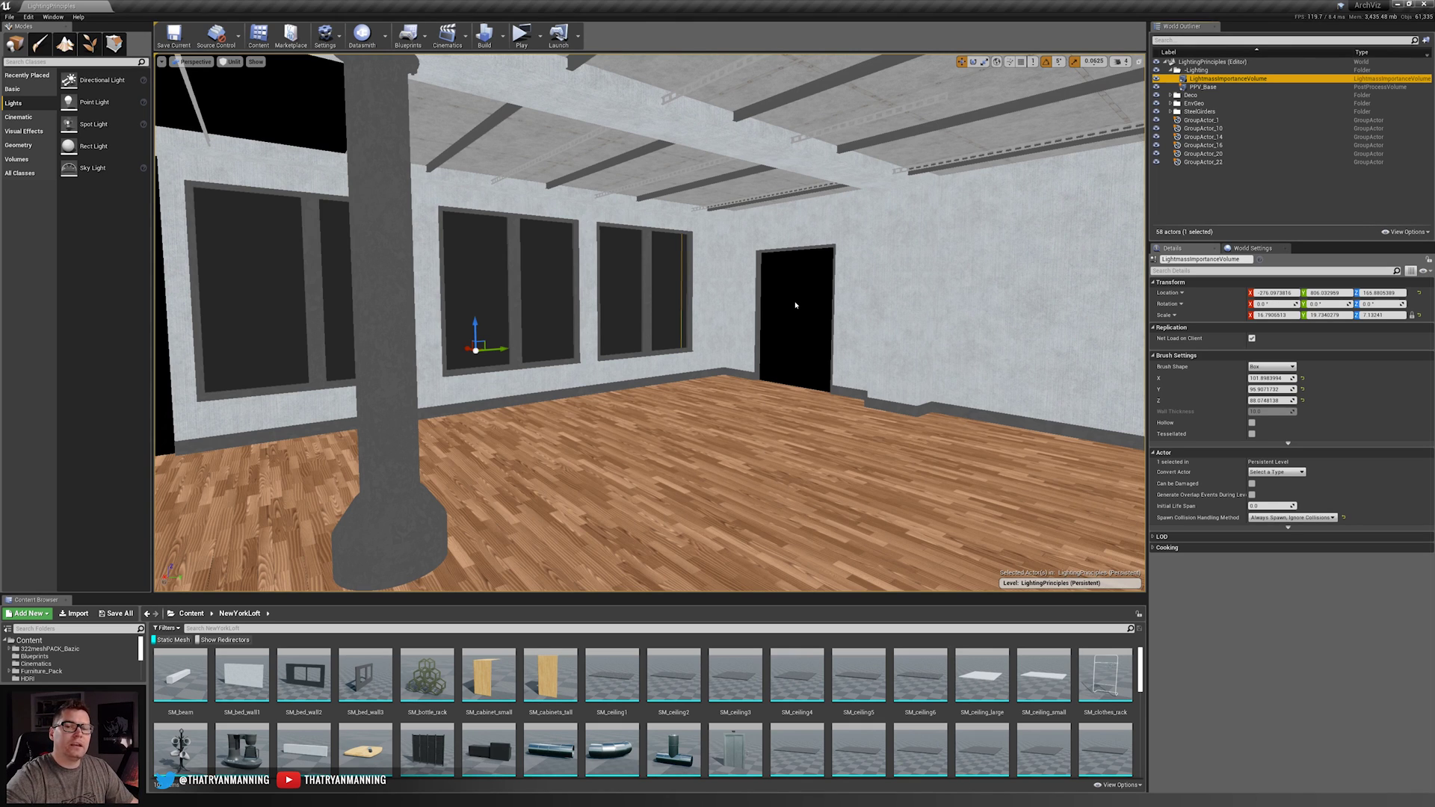
key("f")
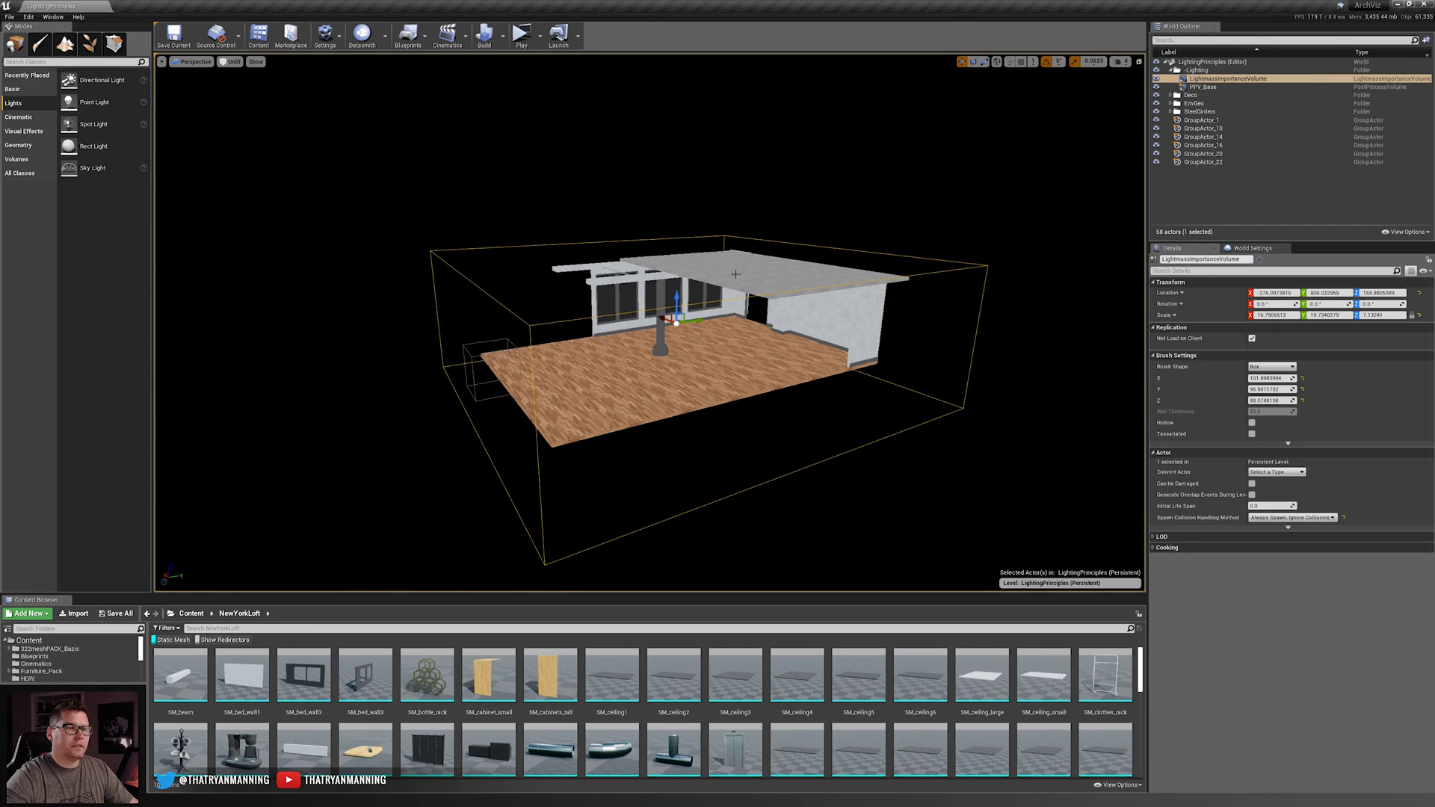
left_click(52, 62)
type("Lightmas")
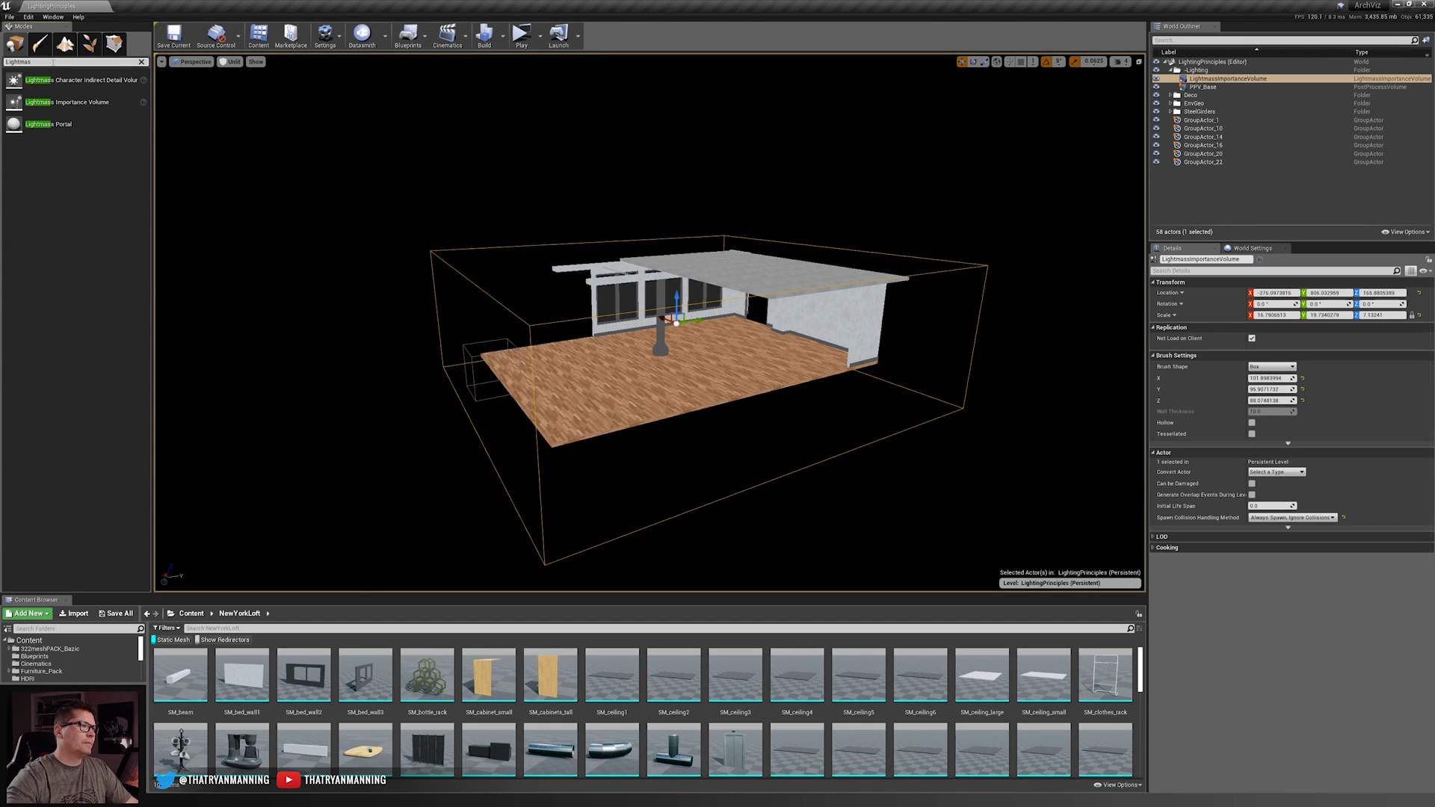
left_click(141, 62)
right_click_drag(1095, 249, 1060, 261)
- Fly back inside the loft, select PPV_Base, search Modes for 'pos', and scroll its Details
key("w")
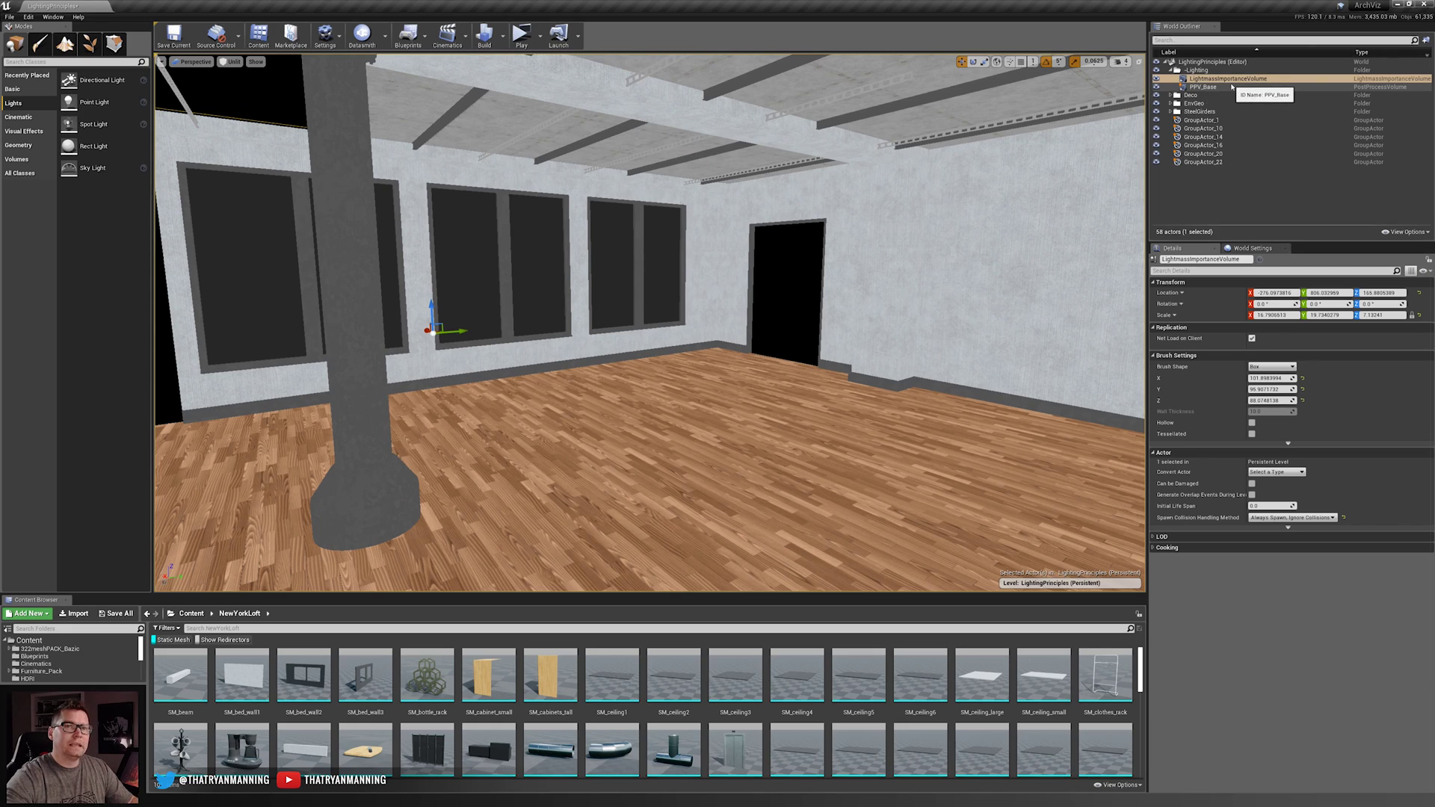
left_click(1232, 88)
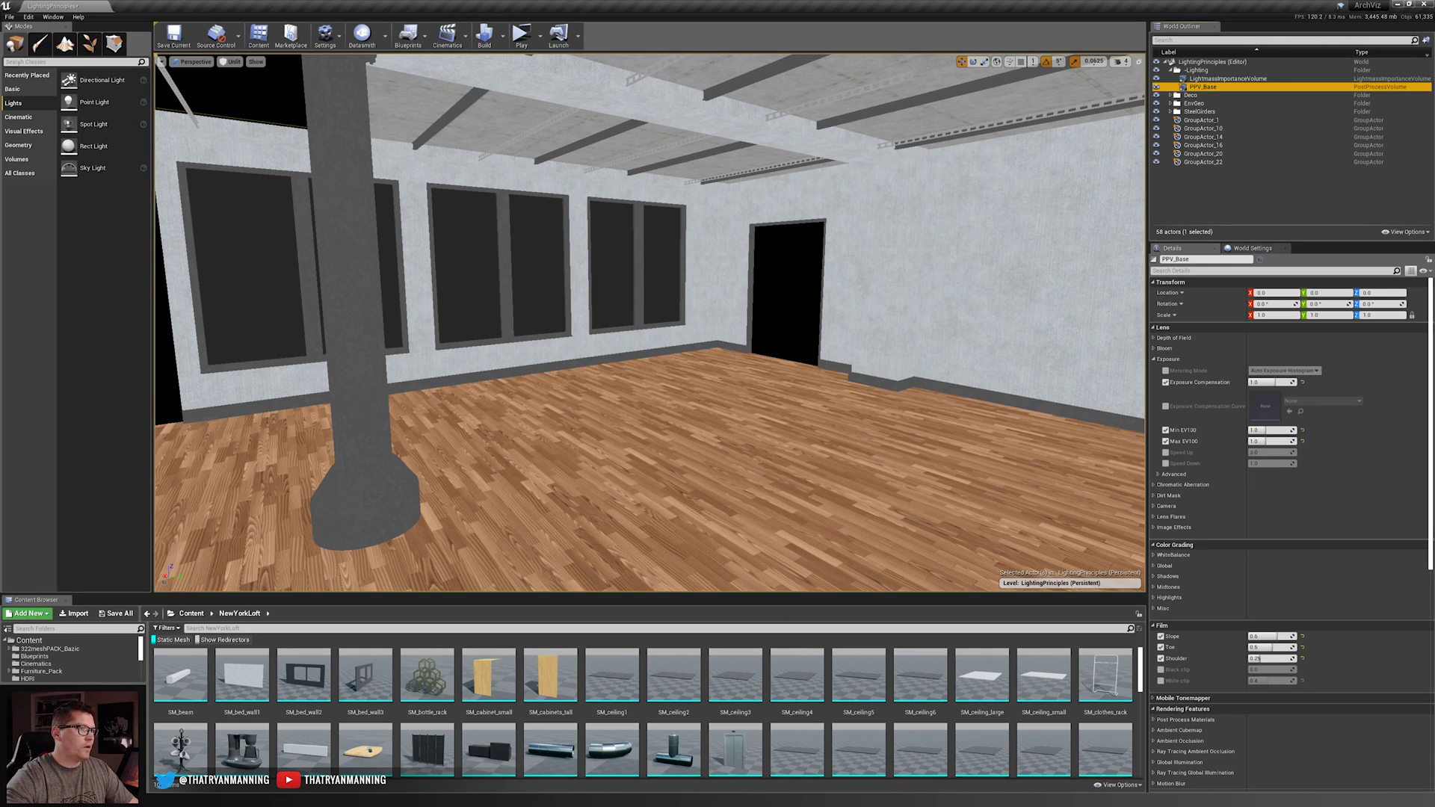
left_click(17, 62)
type("post")
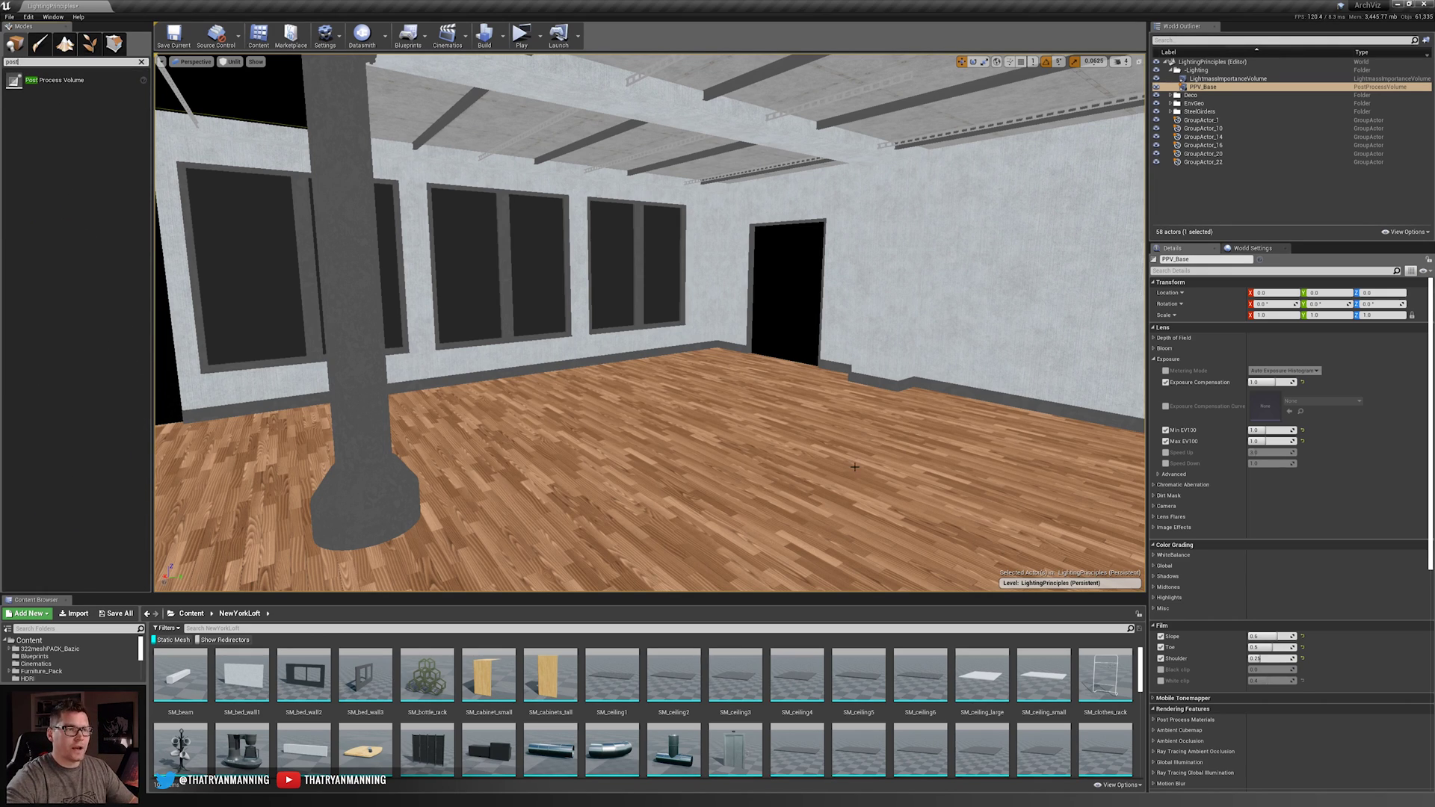
scroll(1254, 602, "down", 2)
scroll(1254, 602, "down", 5)
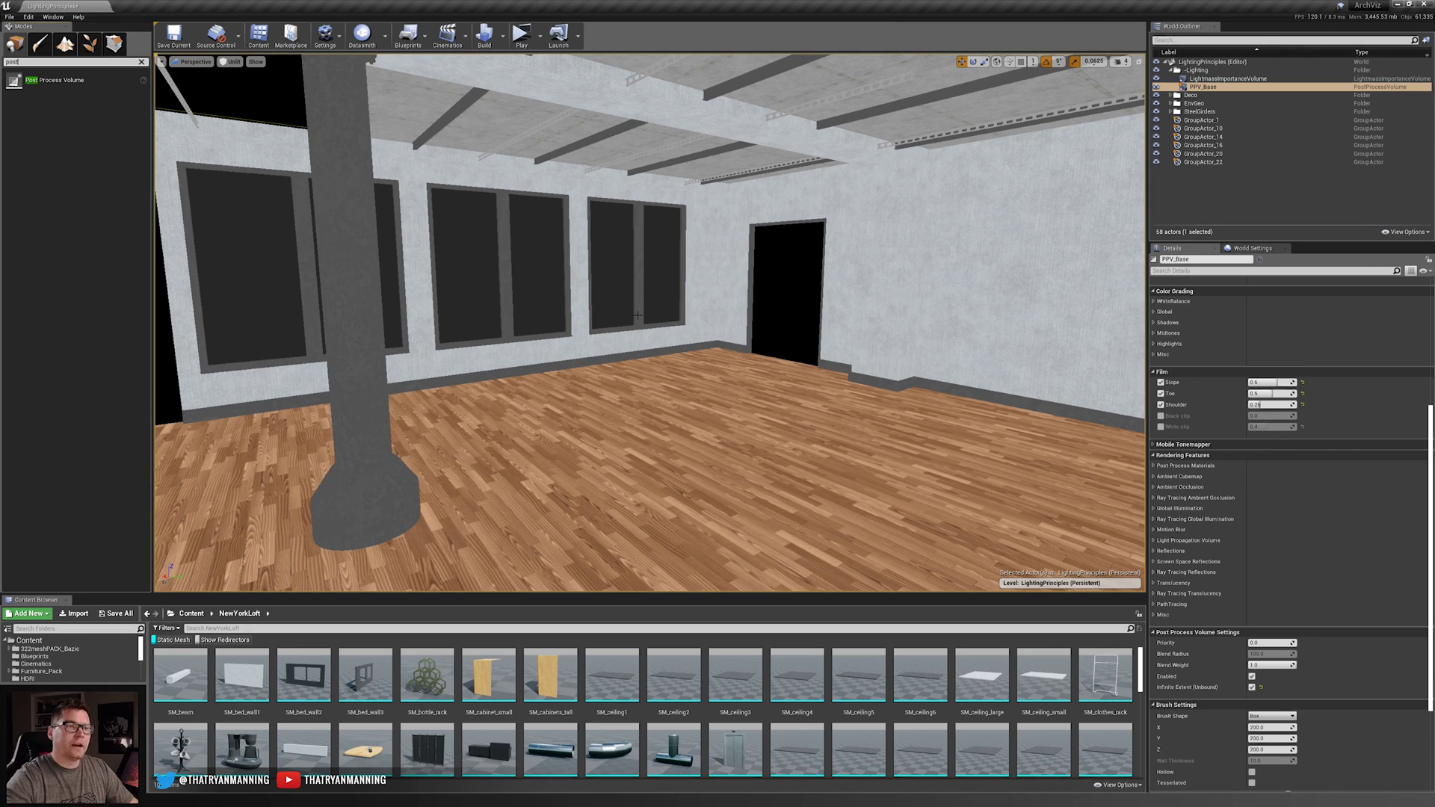
left_click(1203, 87)
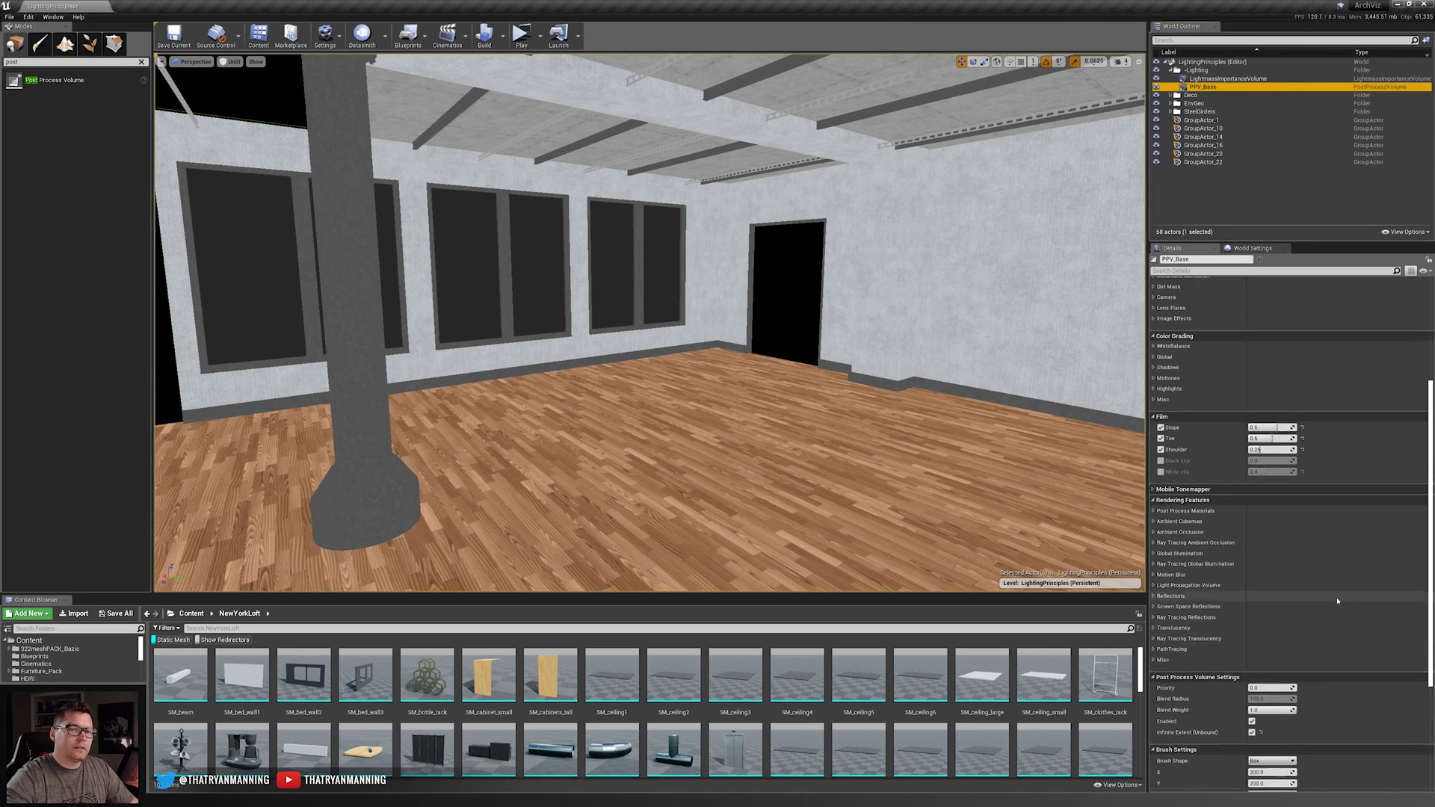
scroll(1338, 601, "up", 3)
scroll(1338, 601, "up", 2)
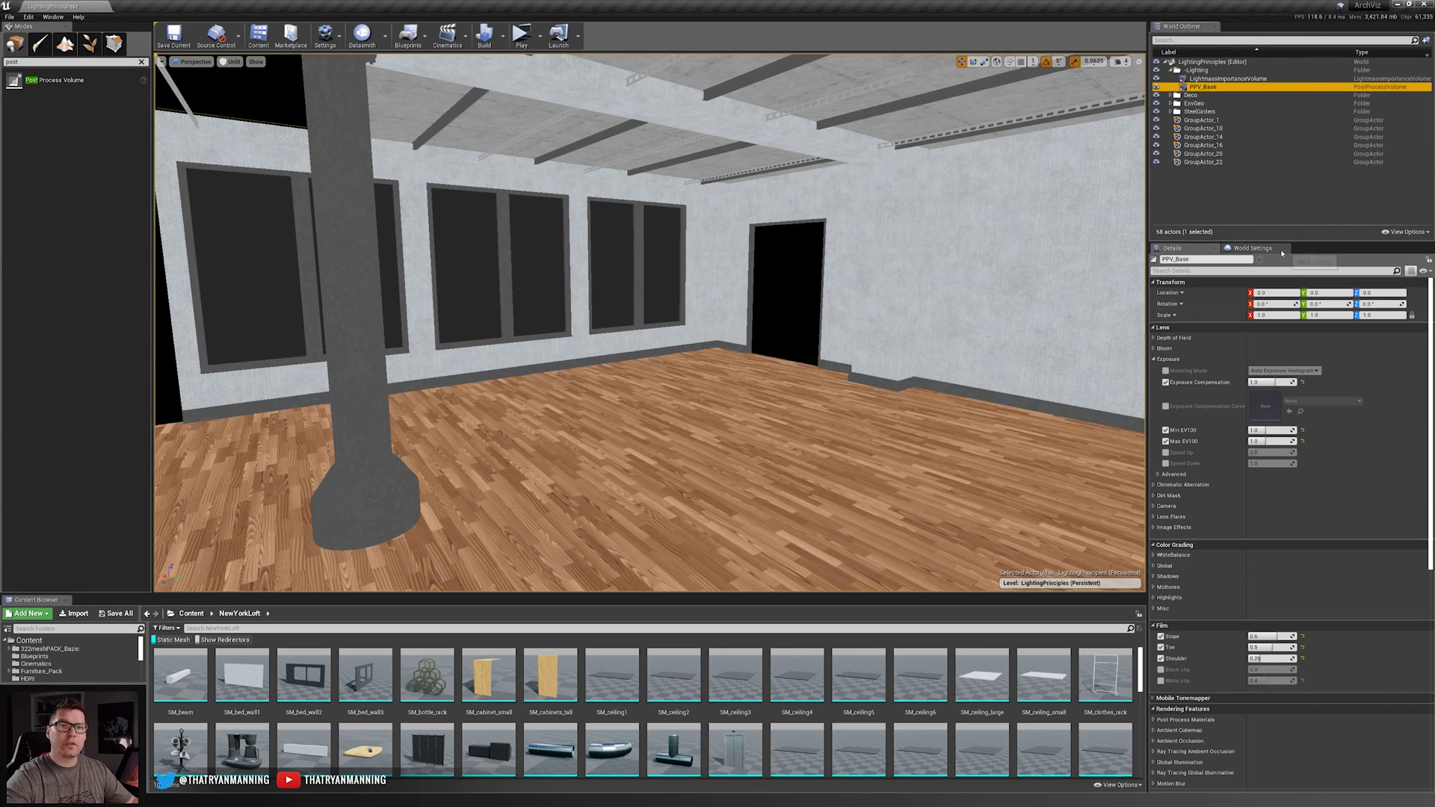
- Show World Settings and collapse, then re-expand, the Lightmass Settings group
left_click(1253, 249)
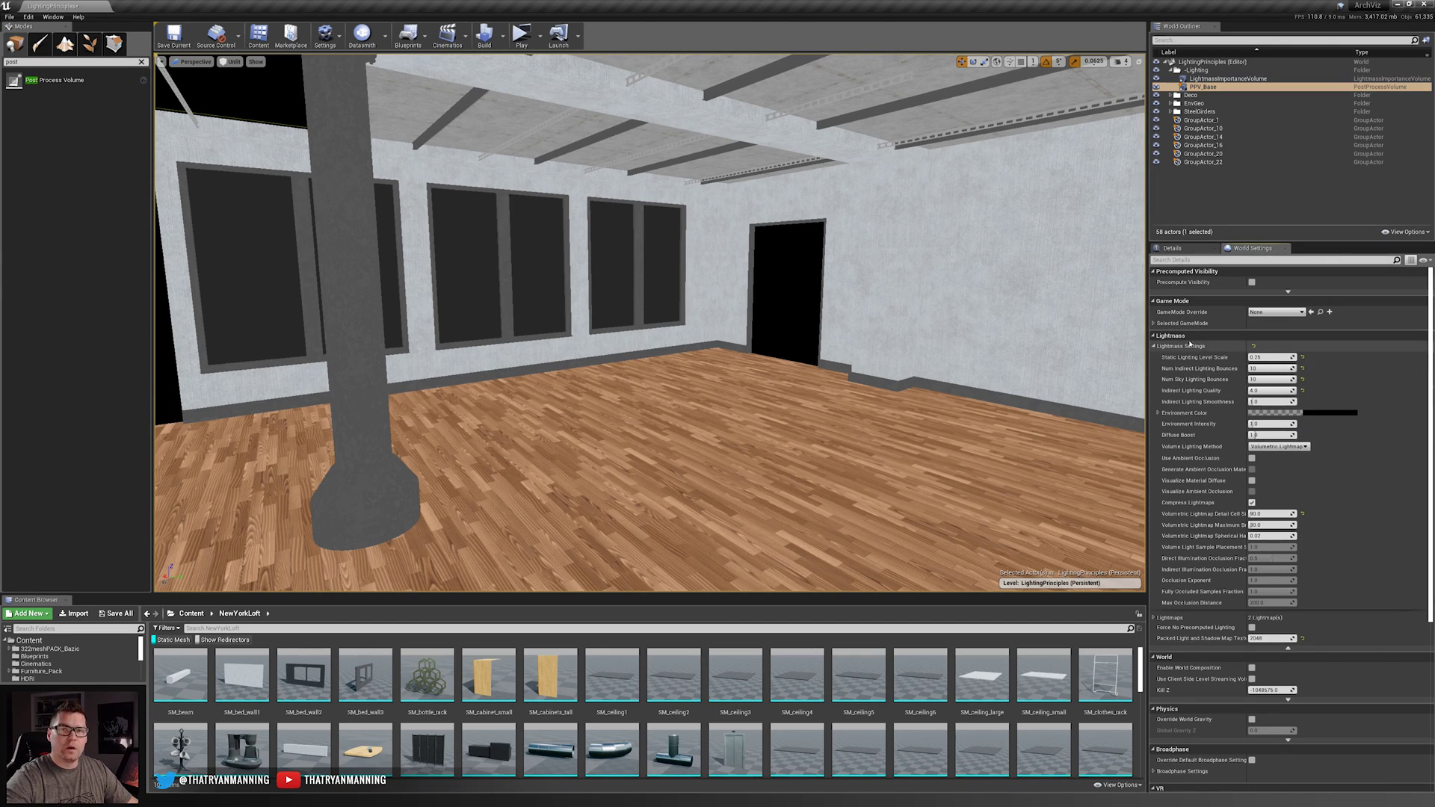
left_click(1154, 348)
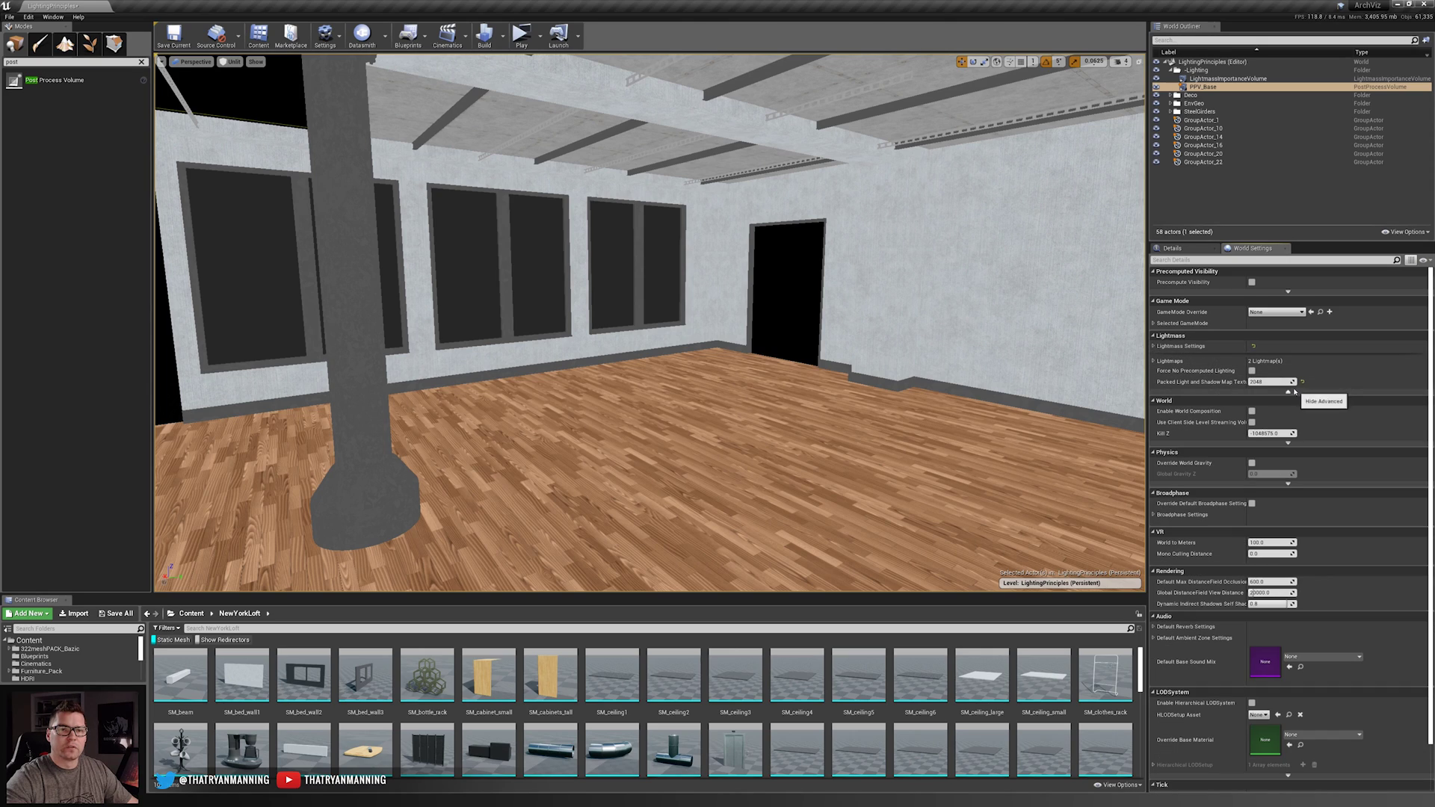
left_click(1153, 348)
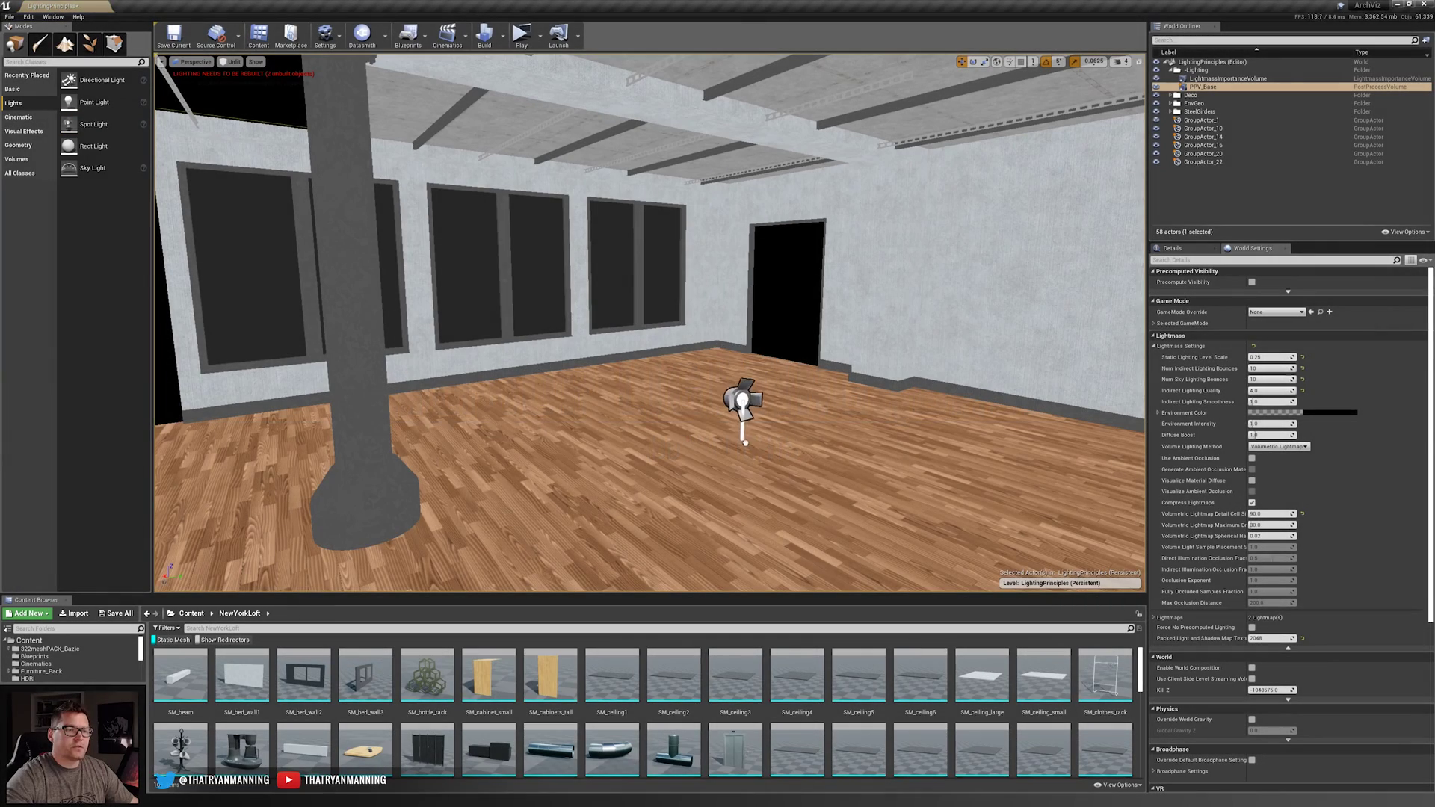
- Place a Spot Light in the room and move it up to the ceiling
left_click_drag(745, 443, 745, 442)
right_click_drag(557, 181, 557, 181)
left_click_drag(779, 395, 778, 191)
right_click_drag(778, 191, 822, 194)
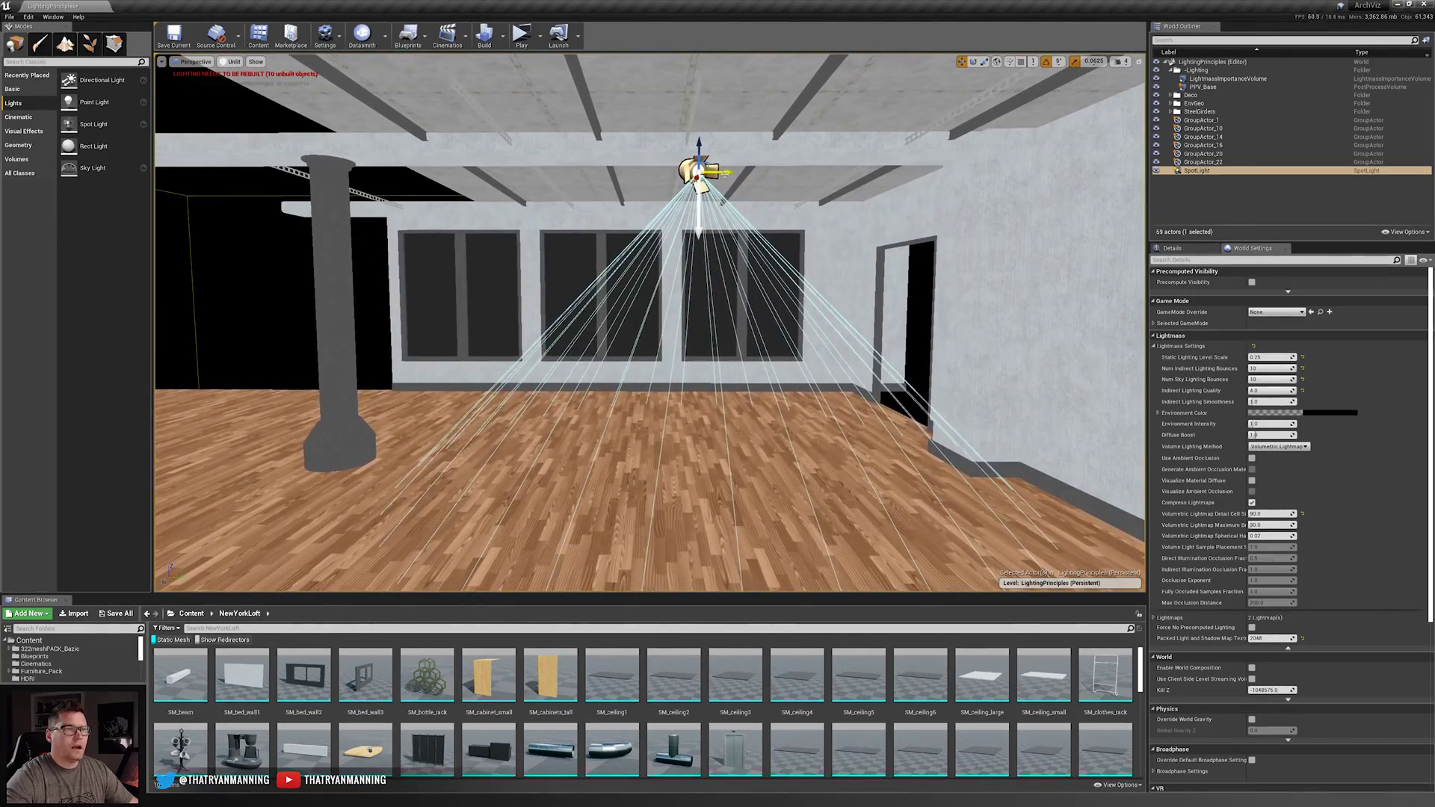
left_click_drag(723, 168, 807, 177)
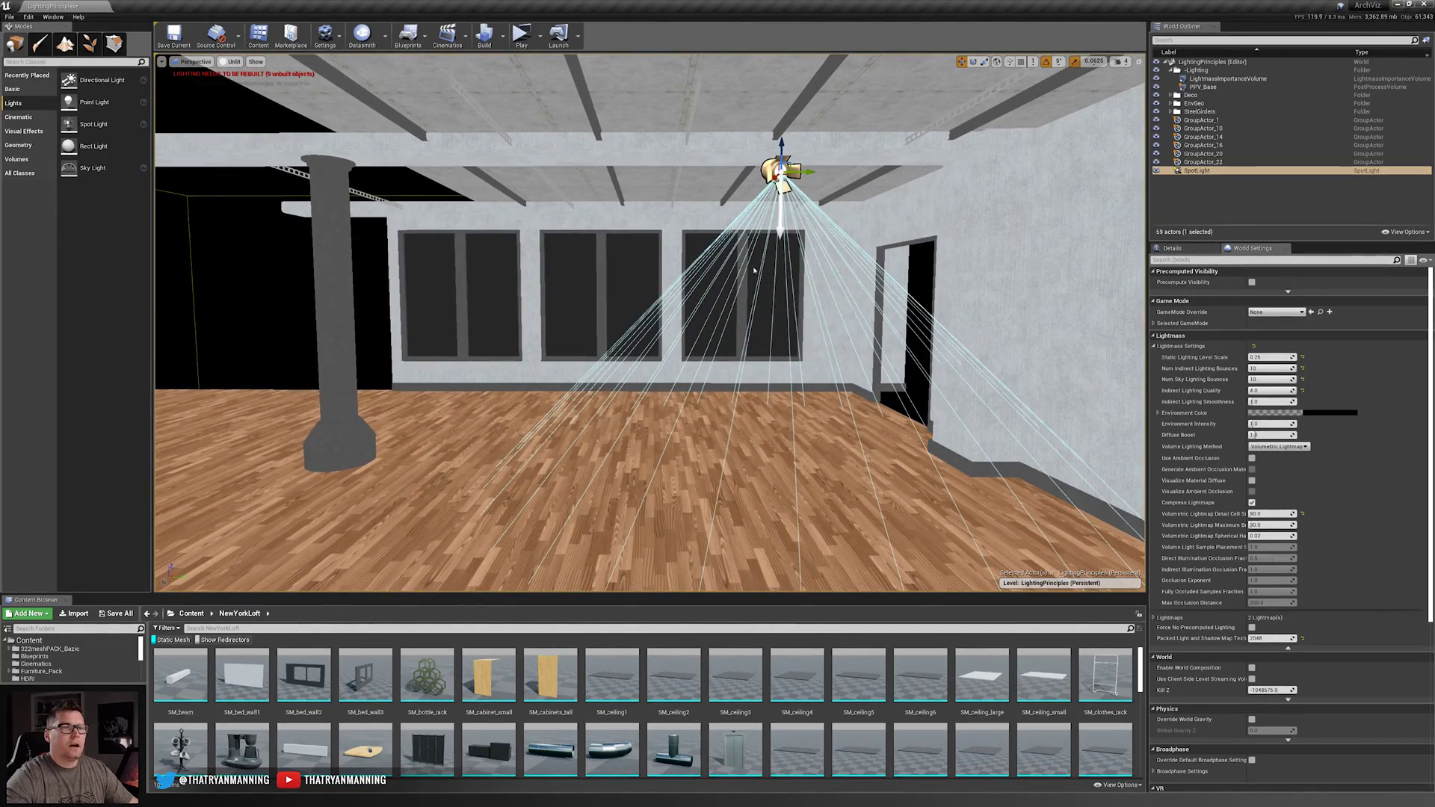
right_click_drag(807, 177, 871, 188)
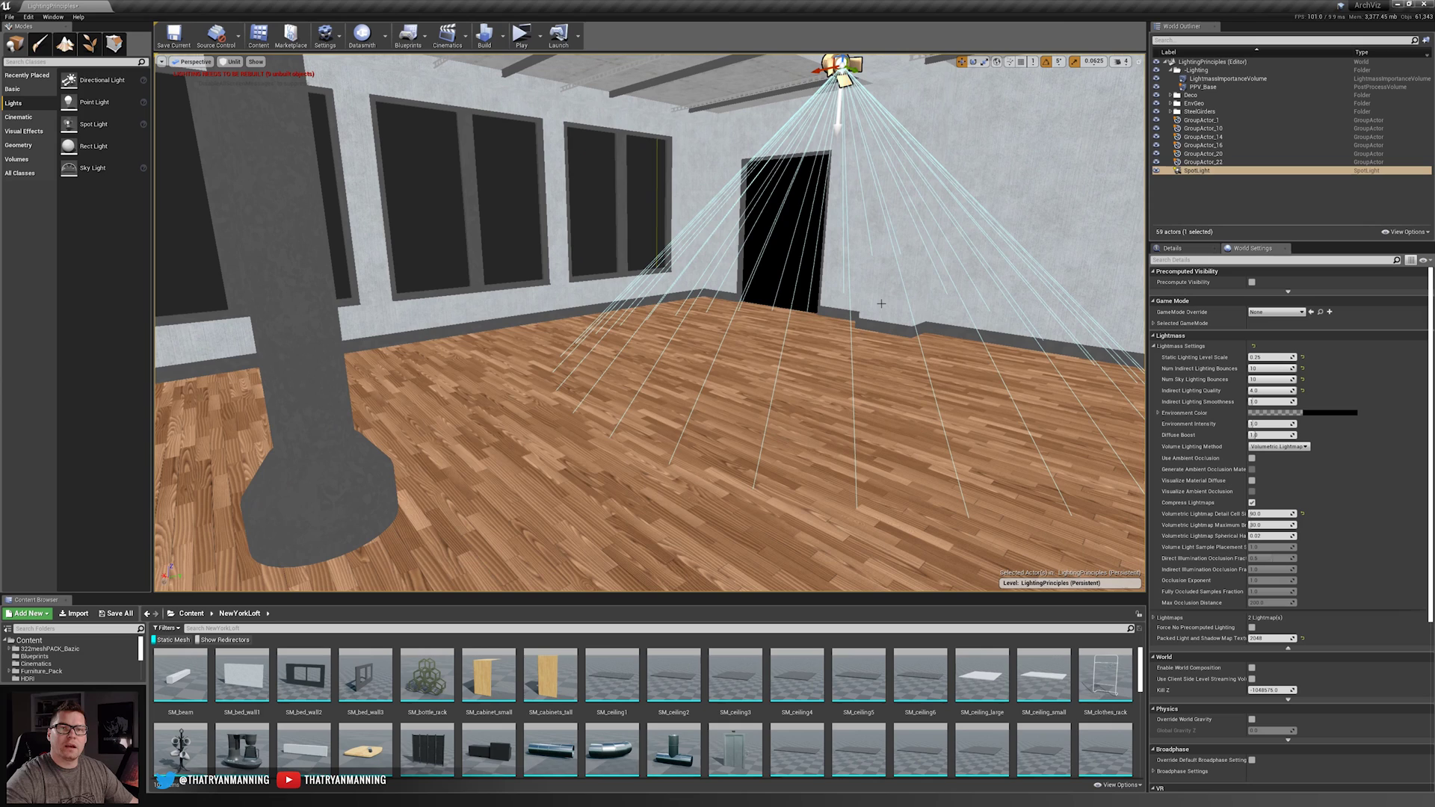
- Switch the viewport to Lit mode and raise the spot light's intensity to 160 cd
left_click(233, 61)
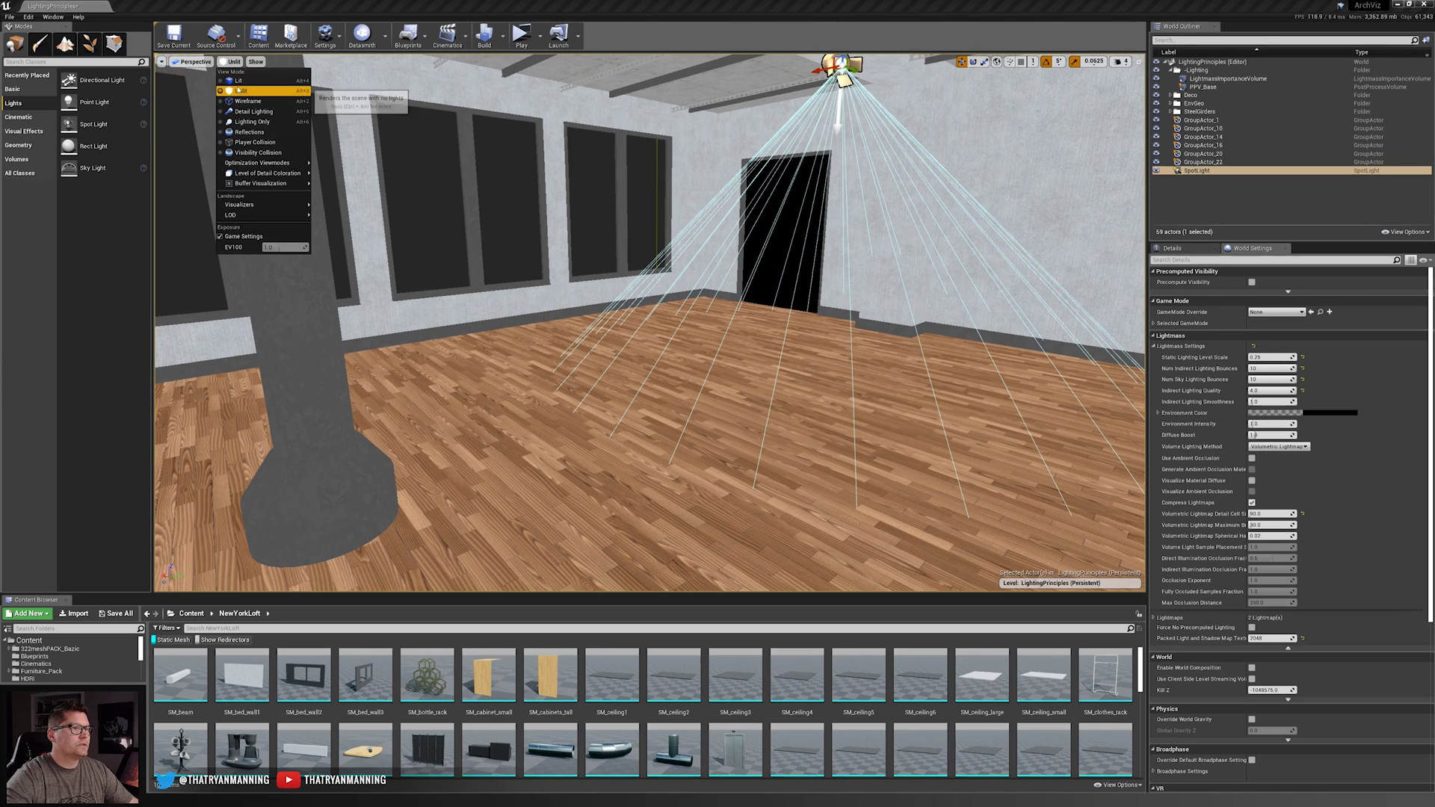
left_click(247, 83)
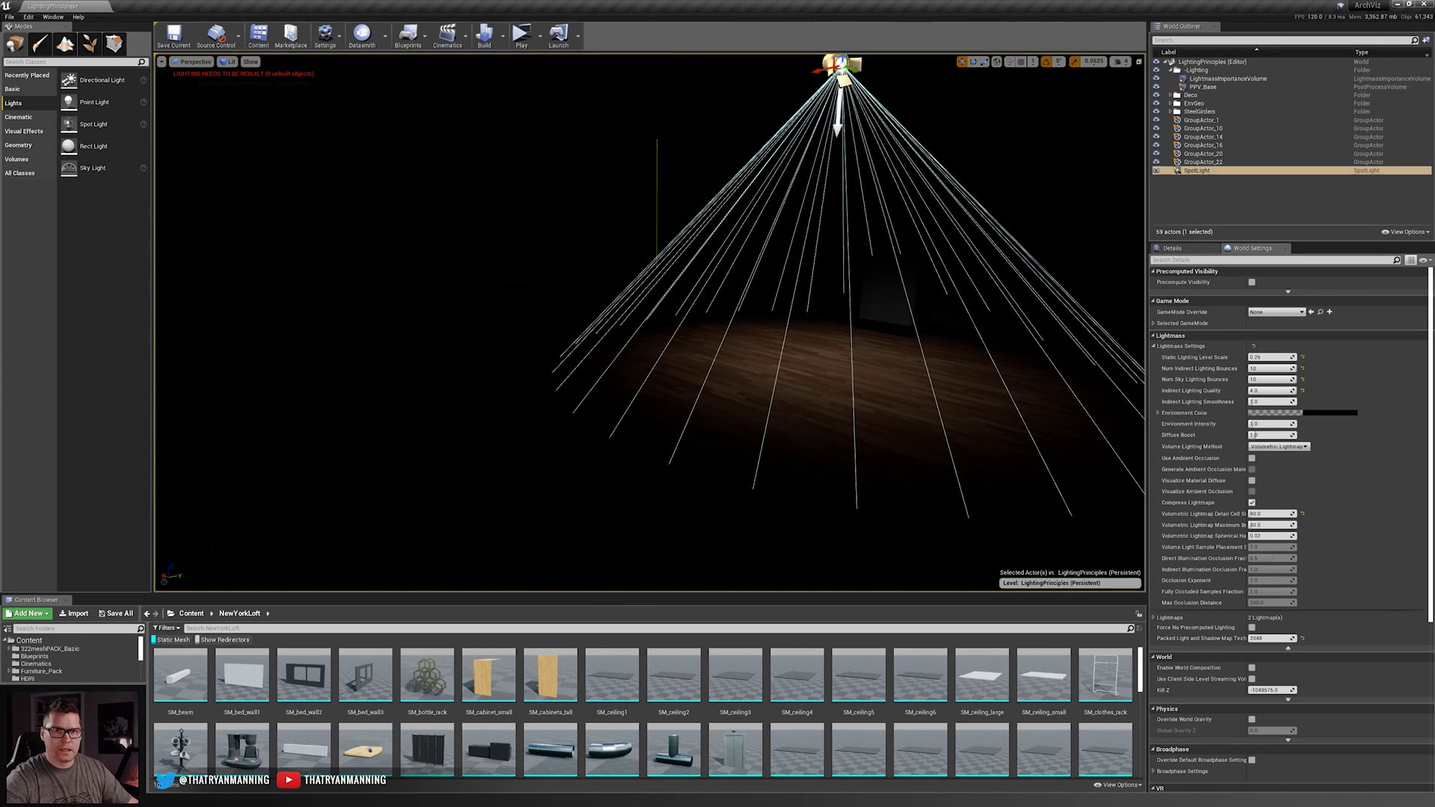
right_click_drag(651, 322, 688, 308)
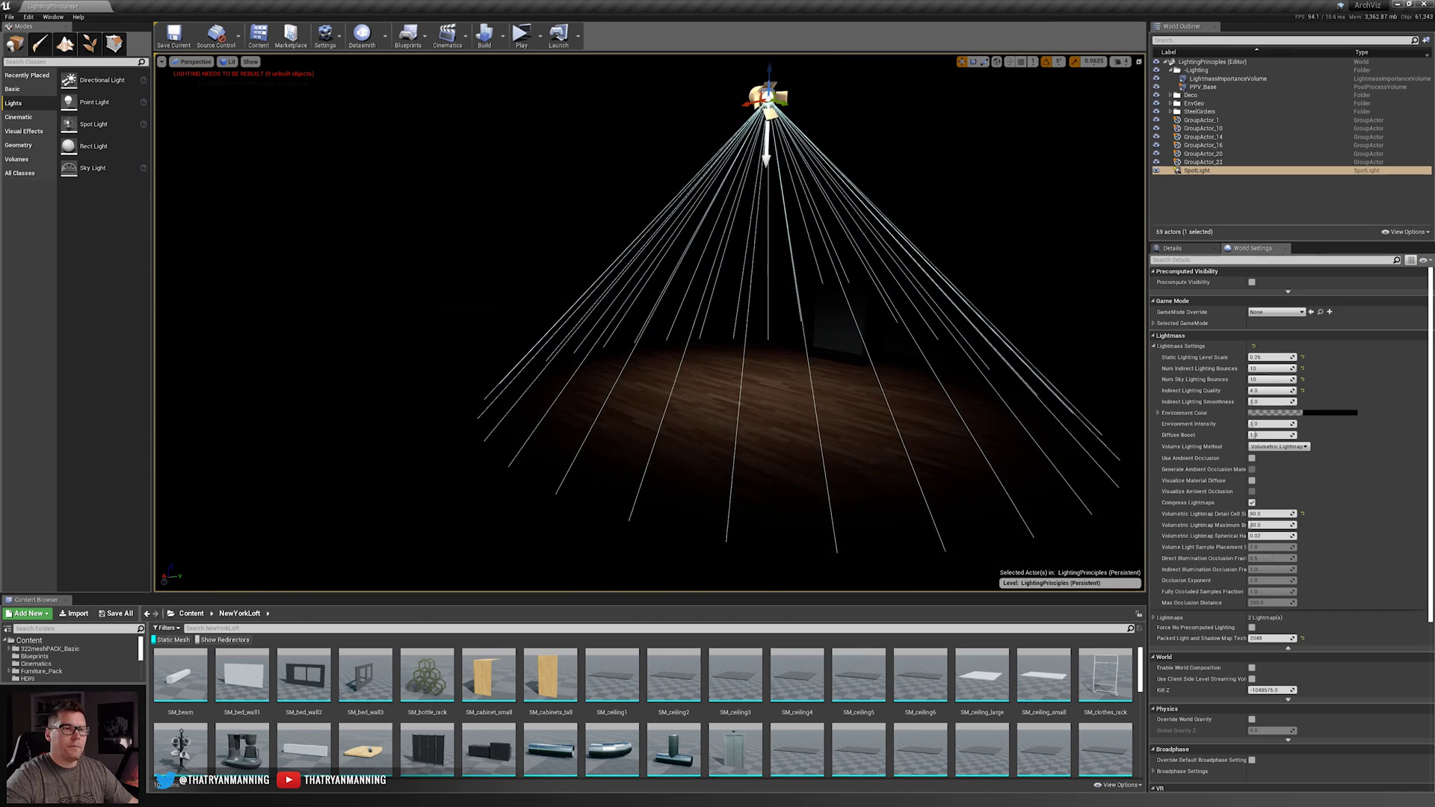
left_click(1188, 250)
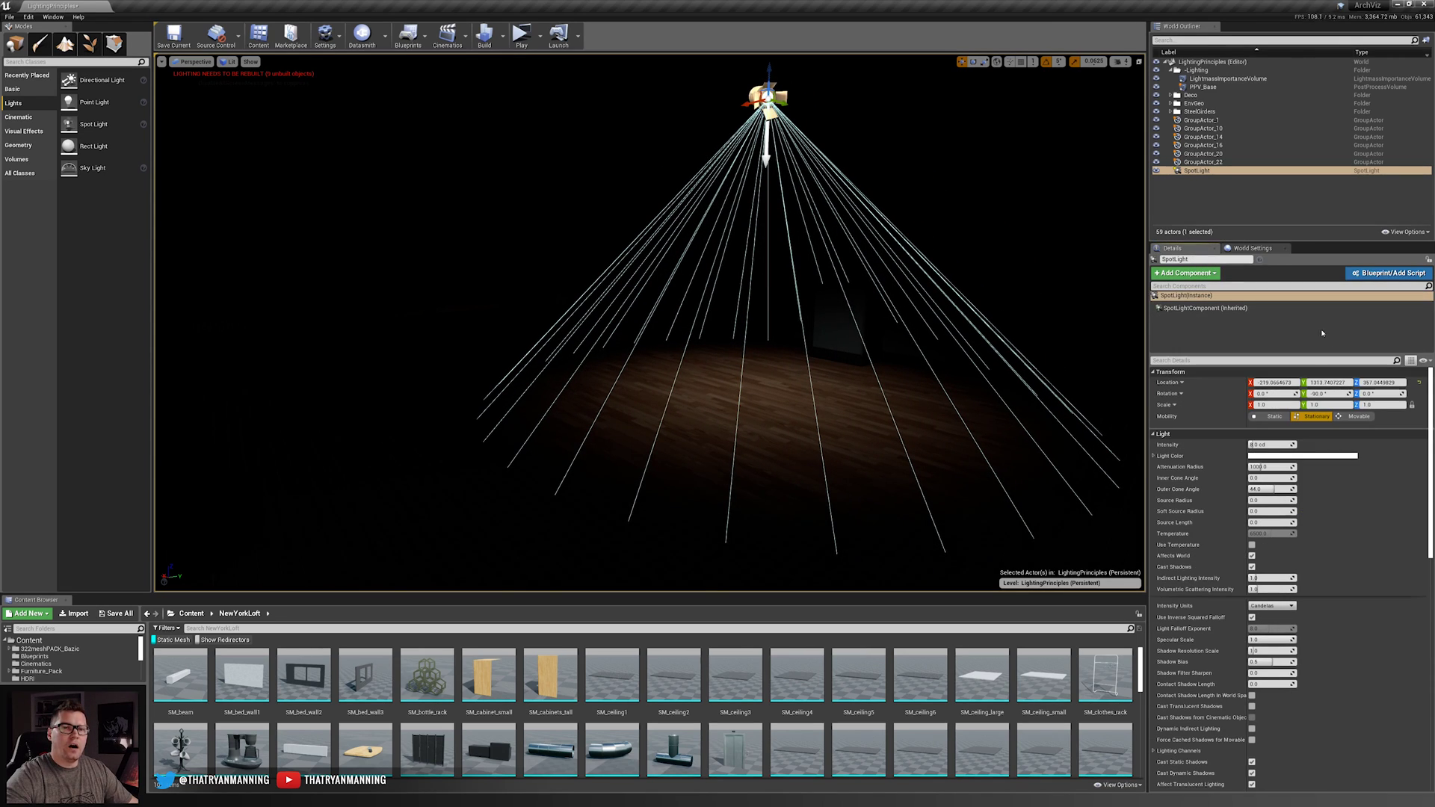
left_click_drag(1258, 445, 1337, 445)
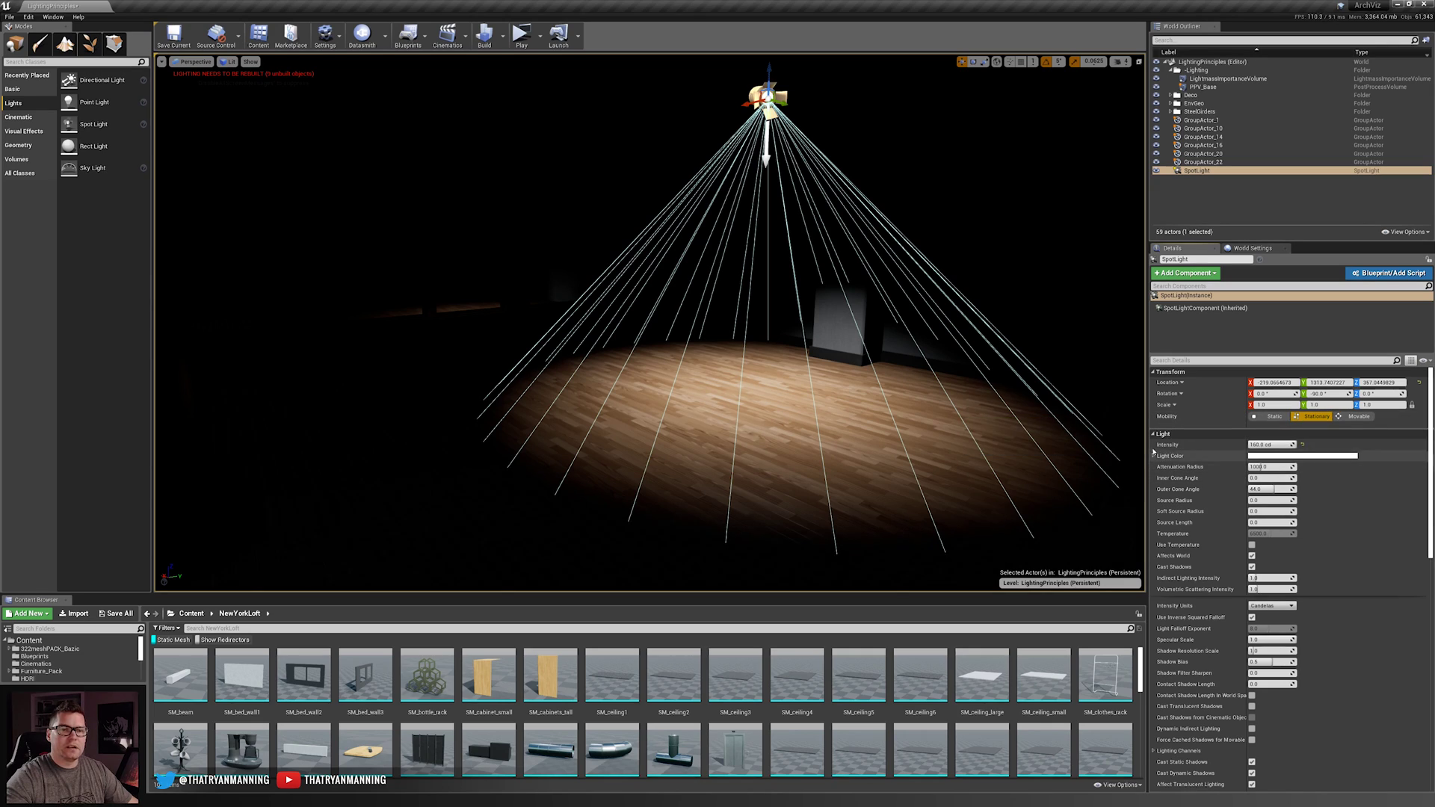
- Build lighting only, then nudge the spot light's Source Radius above 0
left_click(503, 35)
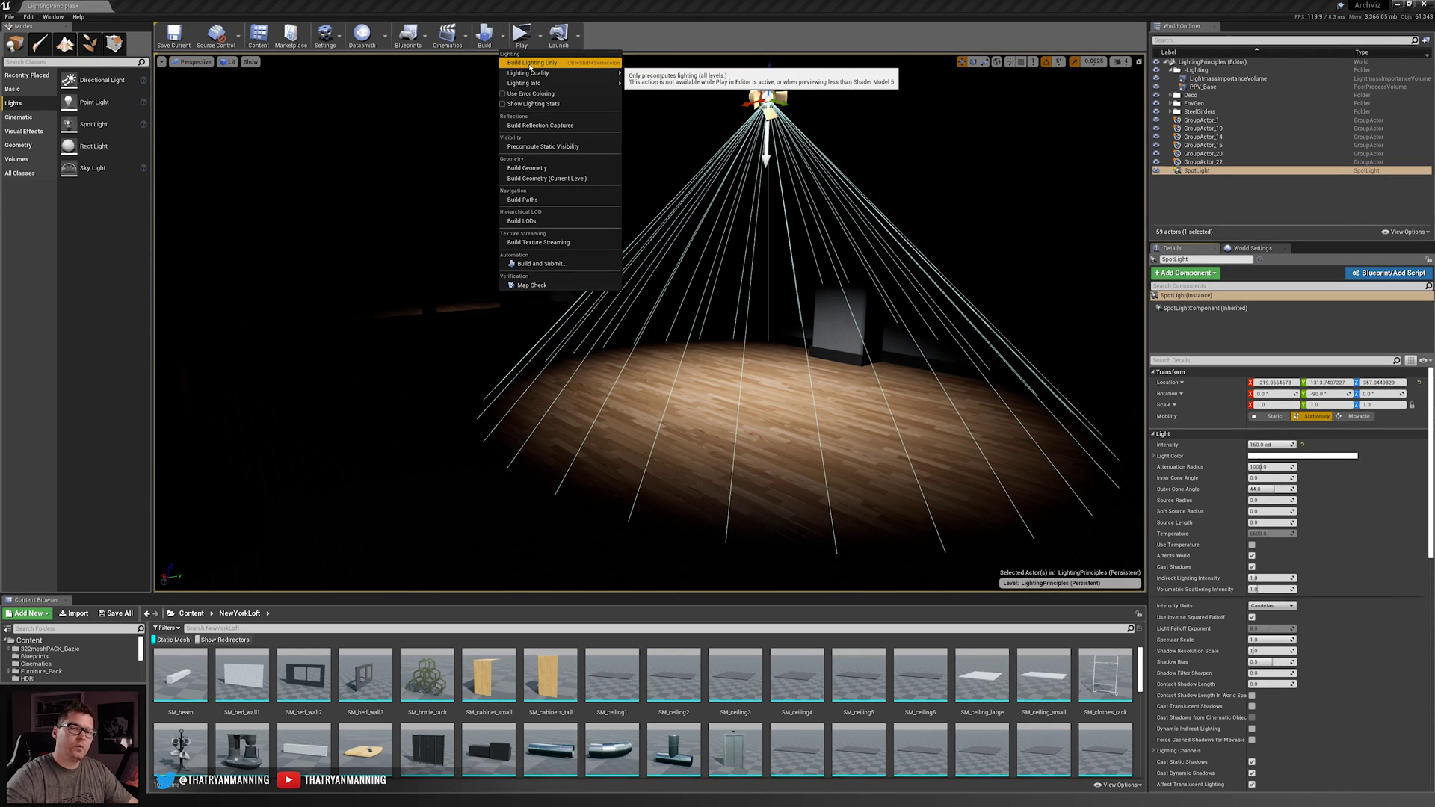
left_click(530, 66)
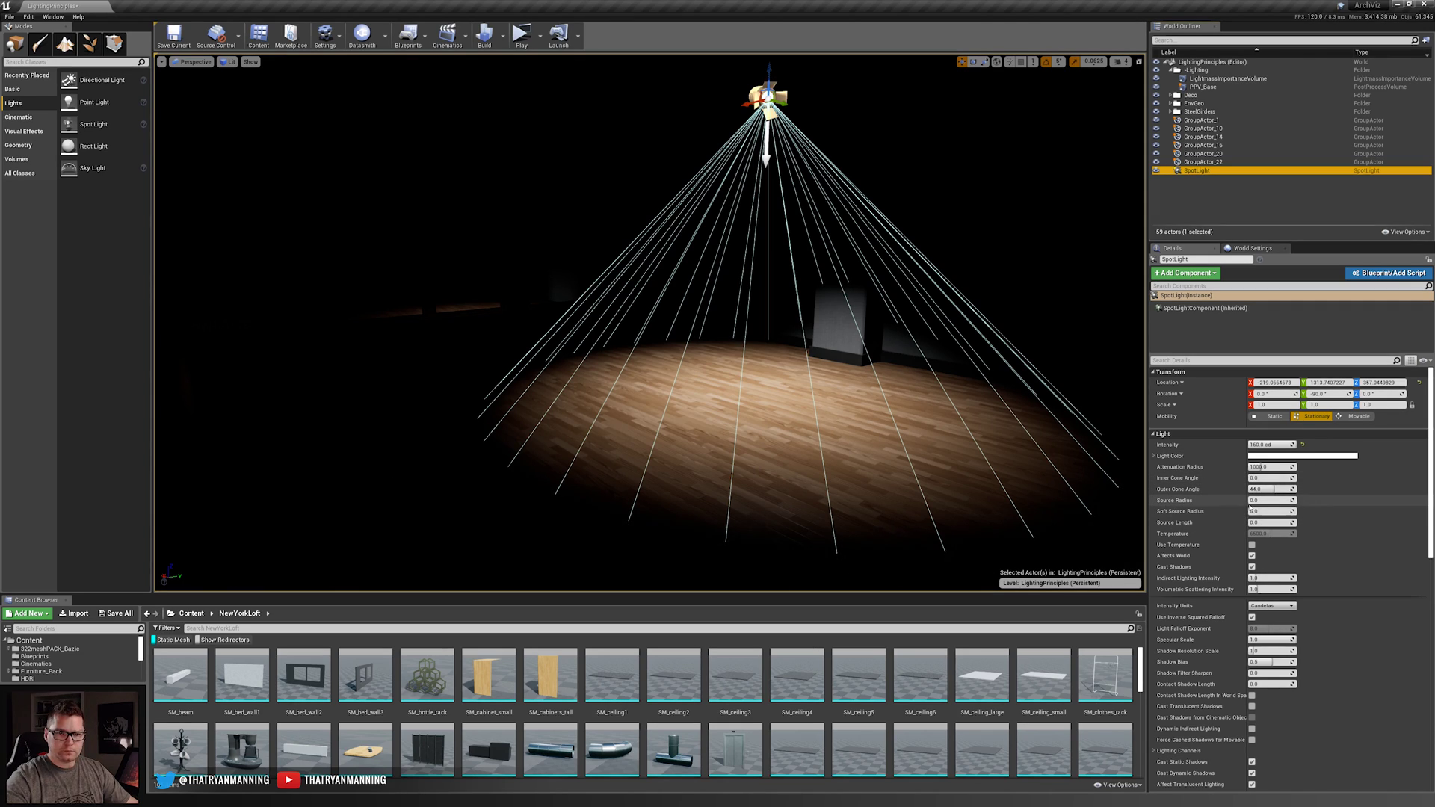
left_click_drag(1263, 501, 1270, 500)
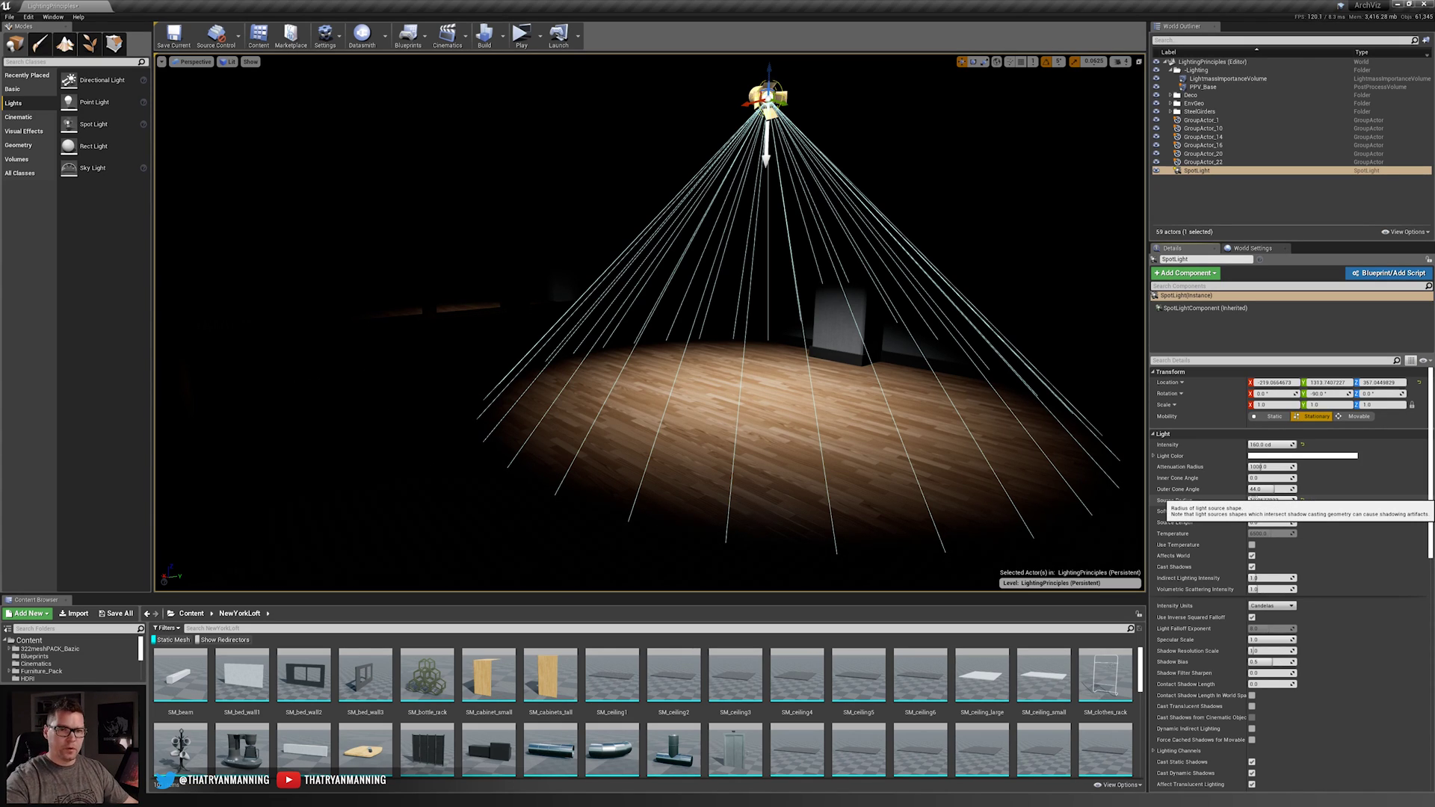
- Set the spotlight's Source Radius to 15
left_click(1263, 500)
type("15")
key("Return")
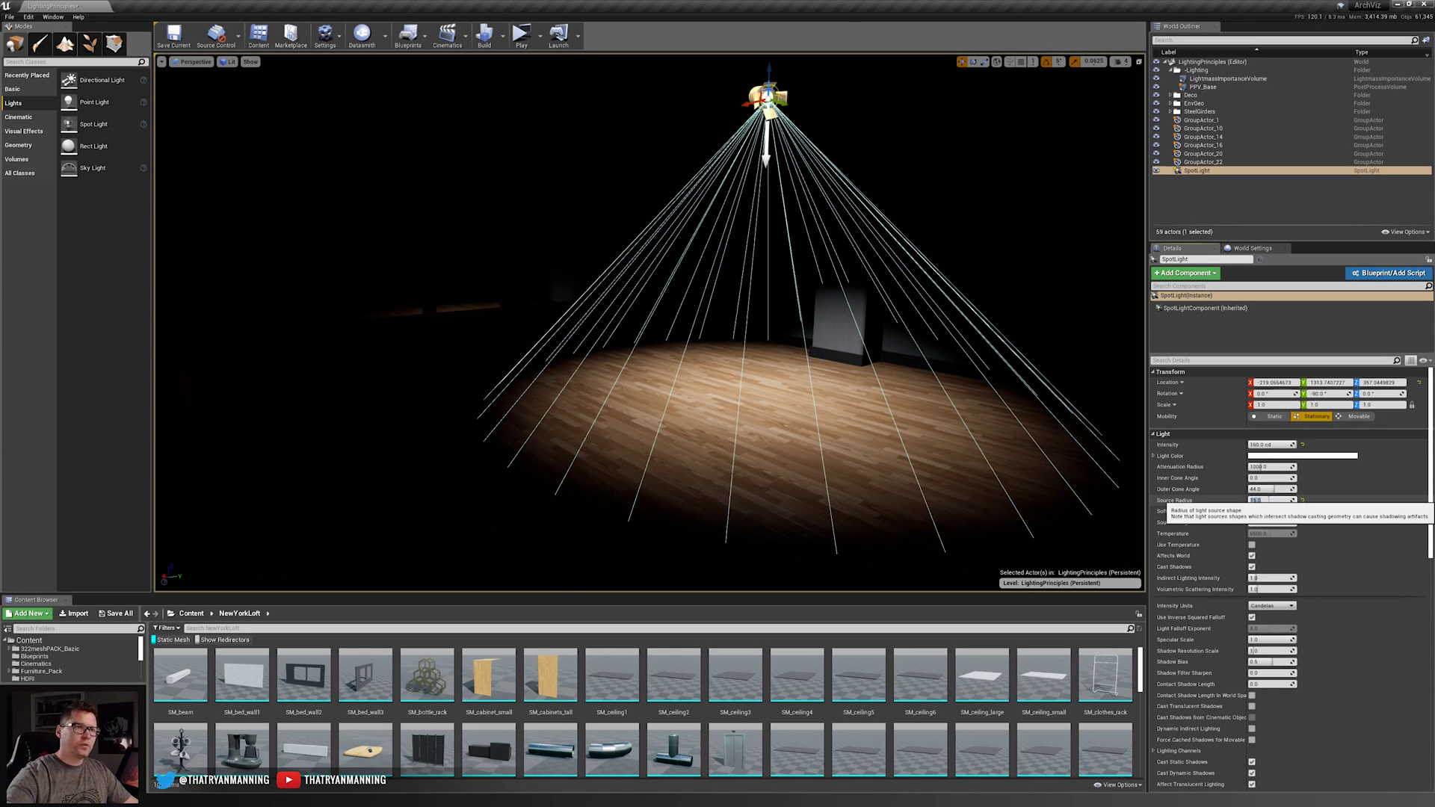
right_click_drag(650, 321, 651, 322)
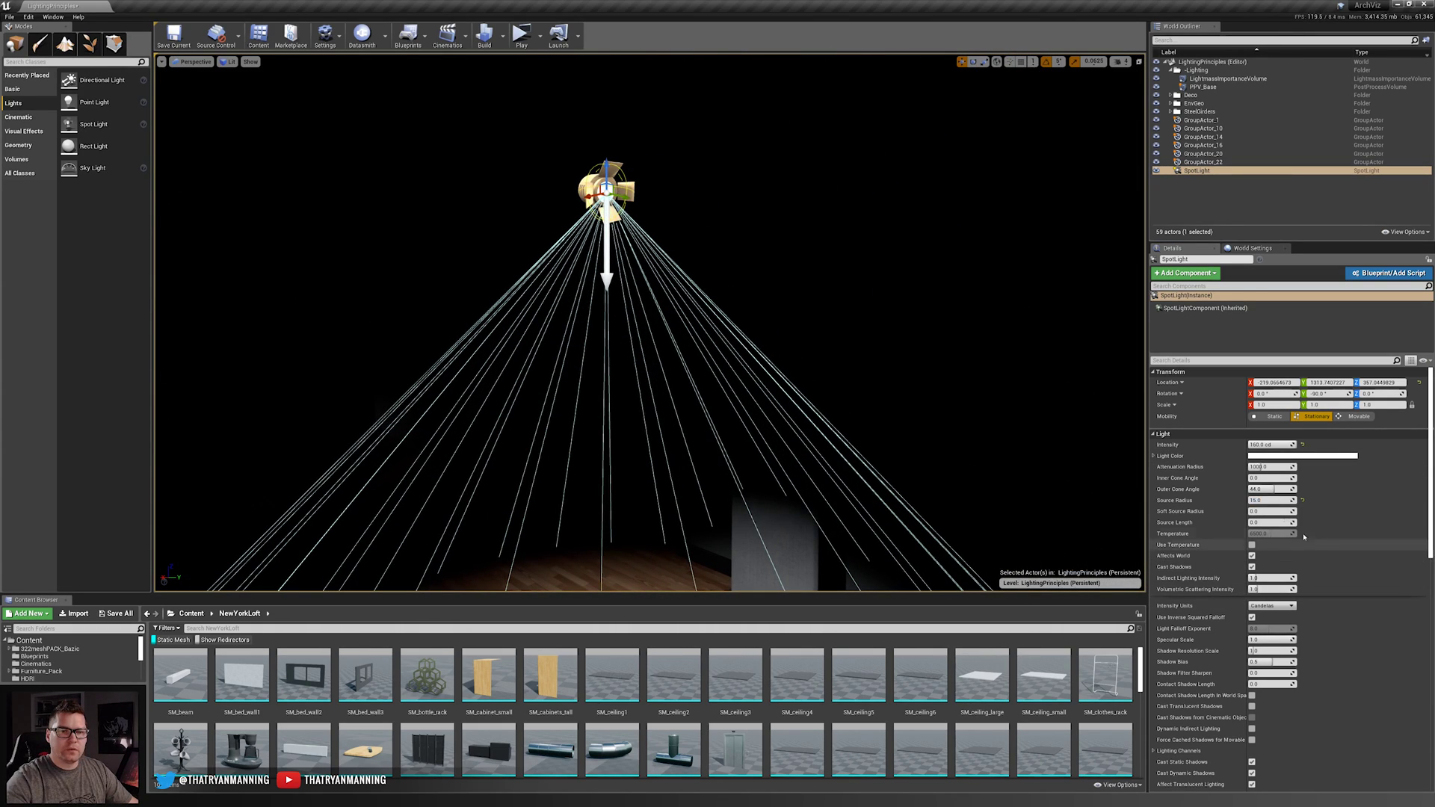
mouse_move(1271, 500)
left_mouse_down()
mouse_move(1285, 500)
mouse_move(1267, 500)
left_mouse_up()
left_click(1267, 500)
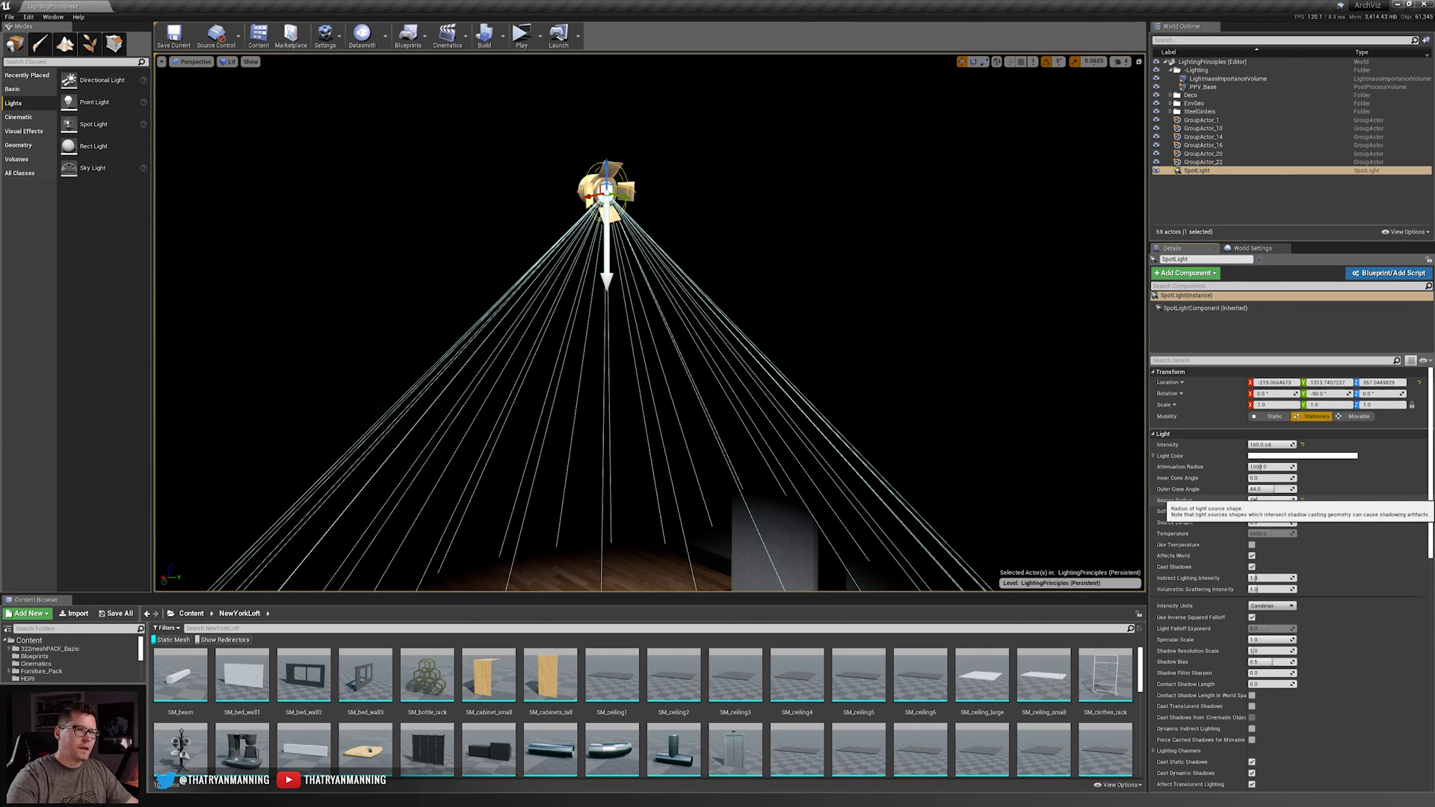
type("15")
key("Return")
right_click_drag(651, 299, 651, 357)
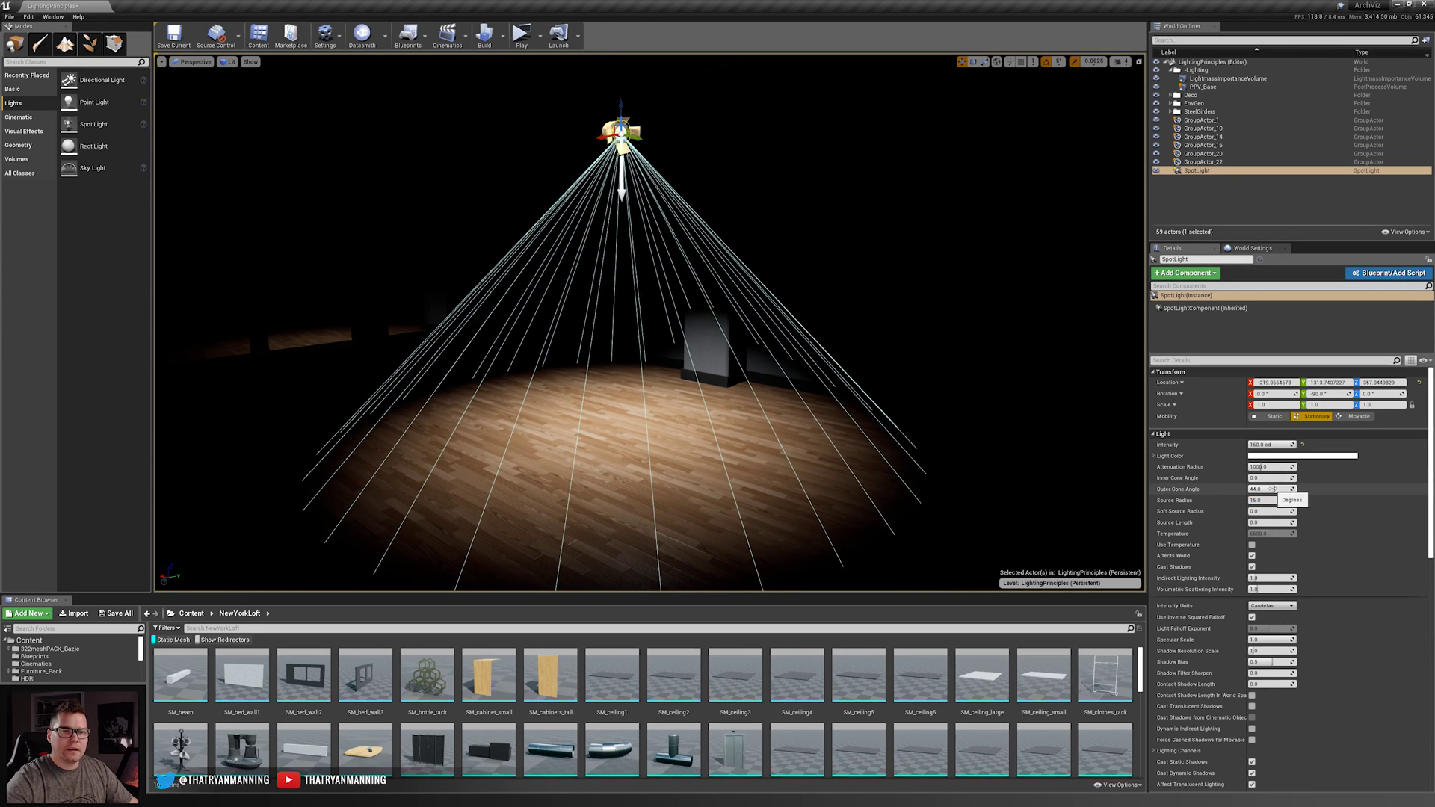
- Widen the Inner Cone Angle and set the Outer Cone Angle to 50
mouse_move(1256, 477)
left_mouse_down()
mouse_move(1279, 478)
mouse_move(1246, 477)
left_mouse_up()
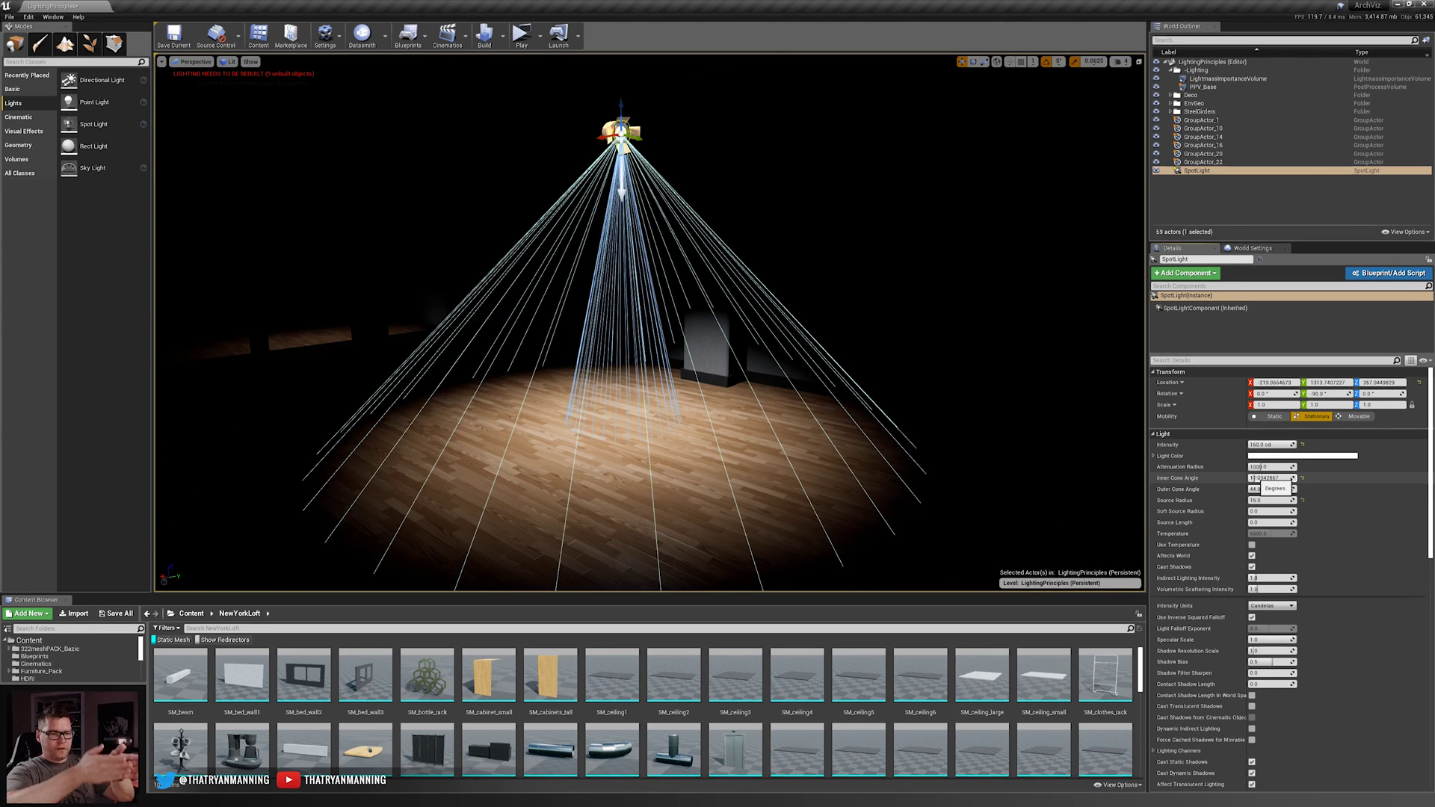
left_click(1269, 478)
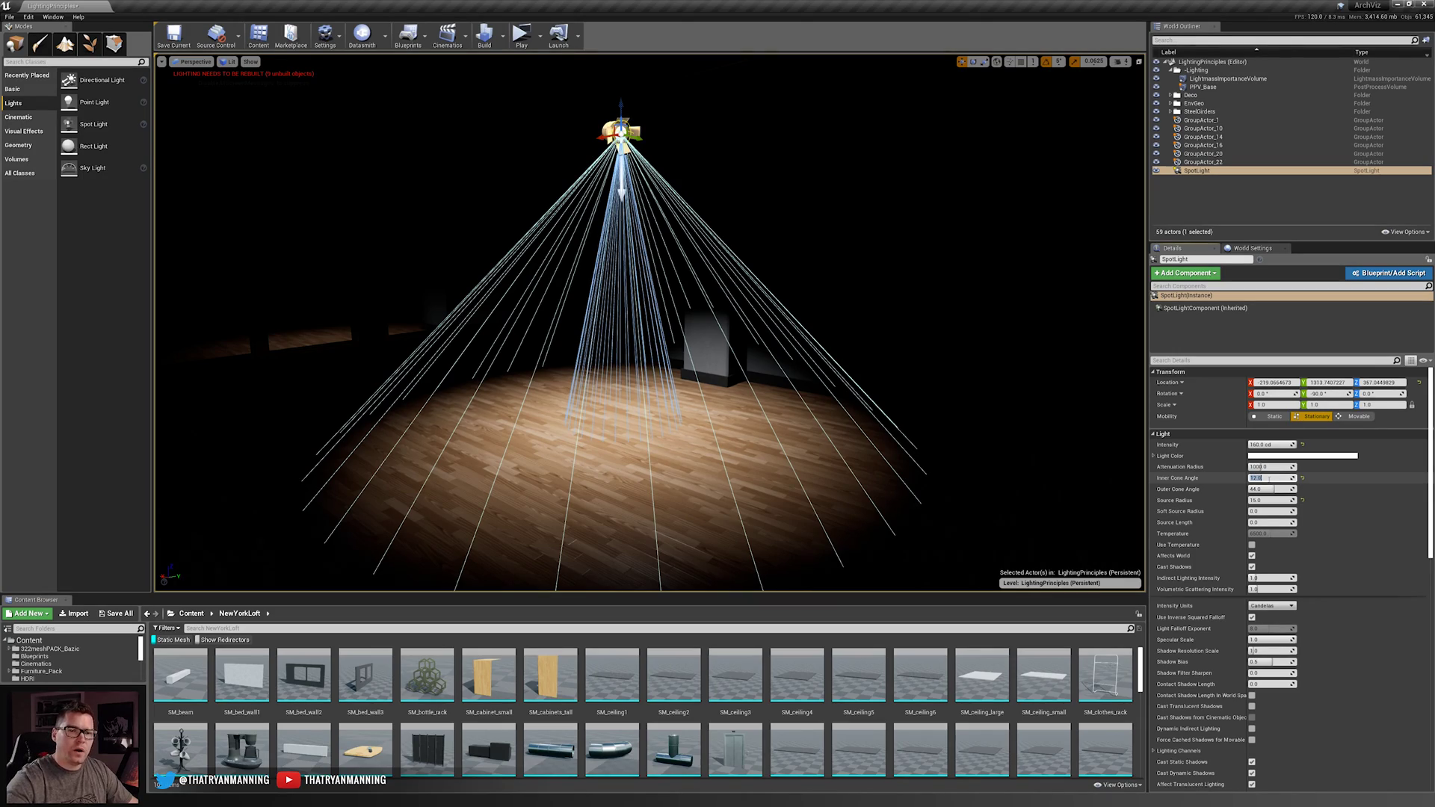
mouse_move(1274, 489)
left_mouse_down()
mouse_move(1315, 489)
mouse_move(1279, 489)
left_mouse_up()
key("ctrl+a")
type("50")
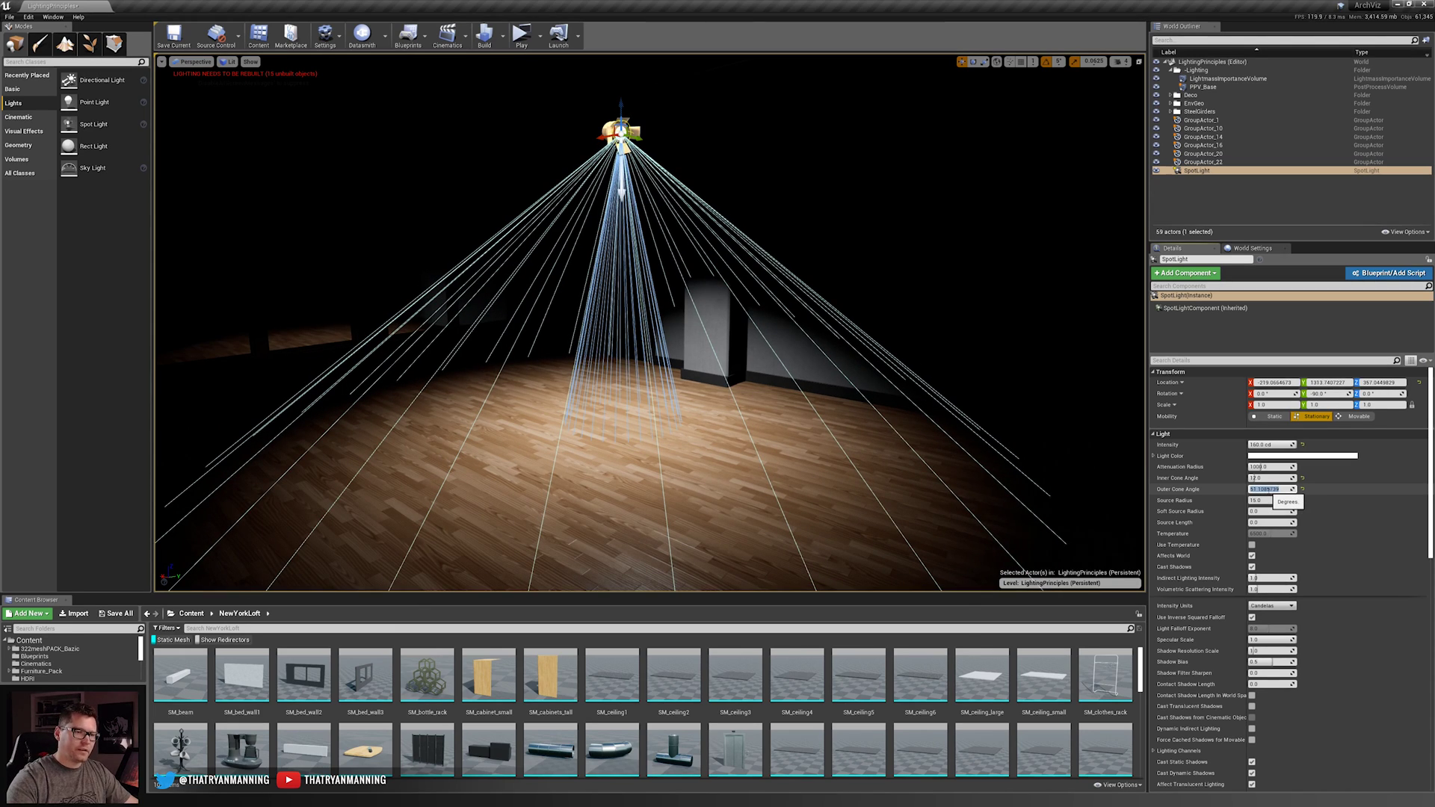
key("Return")
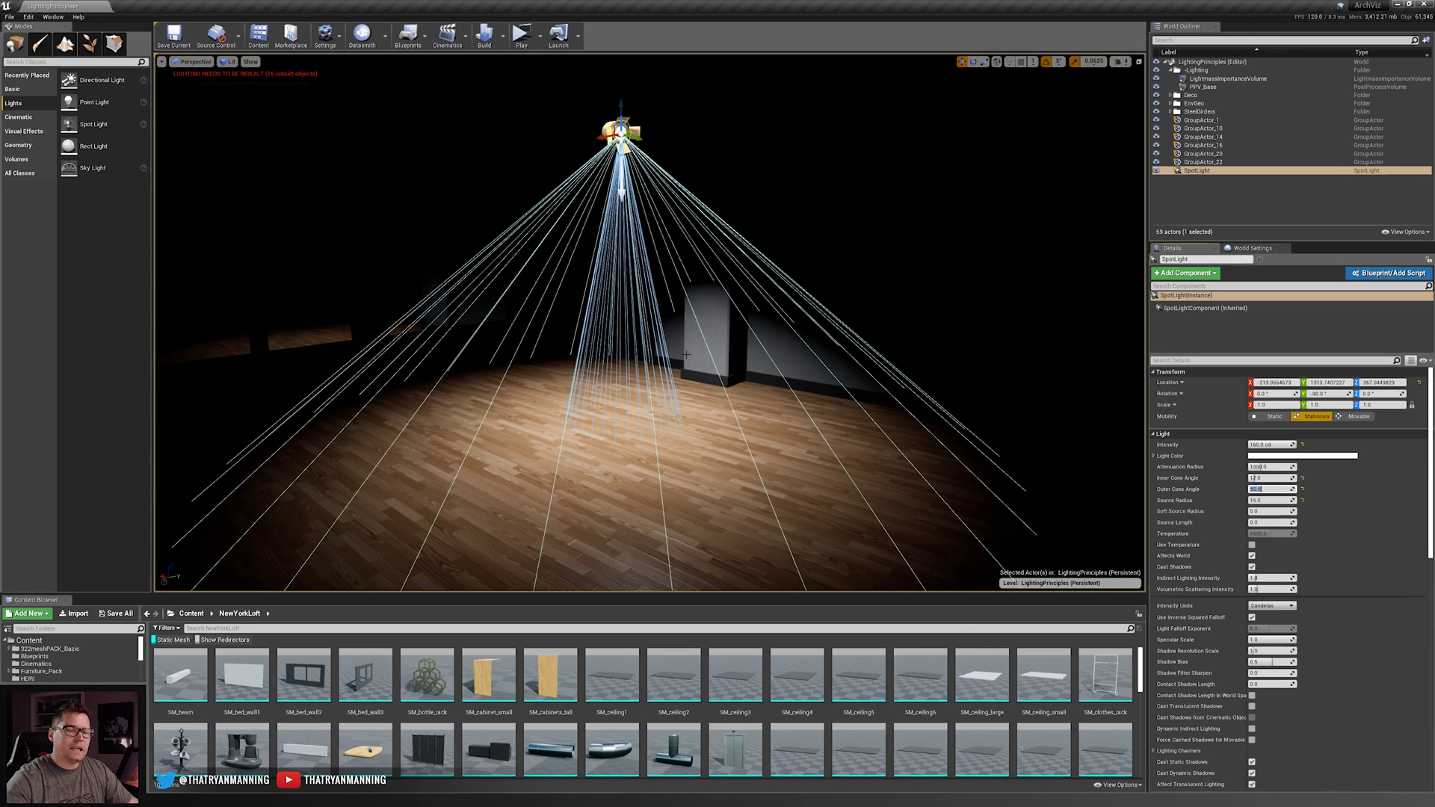
- Lower and tilt the view across the spot-lit floor toward the pillar
right_click_drag(605, 349, 604, 357)
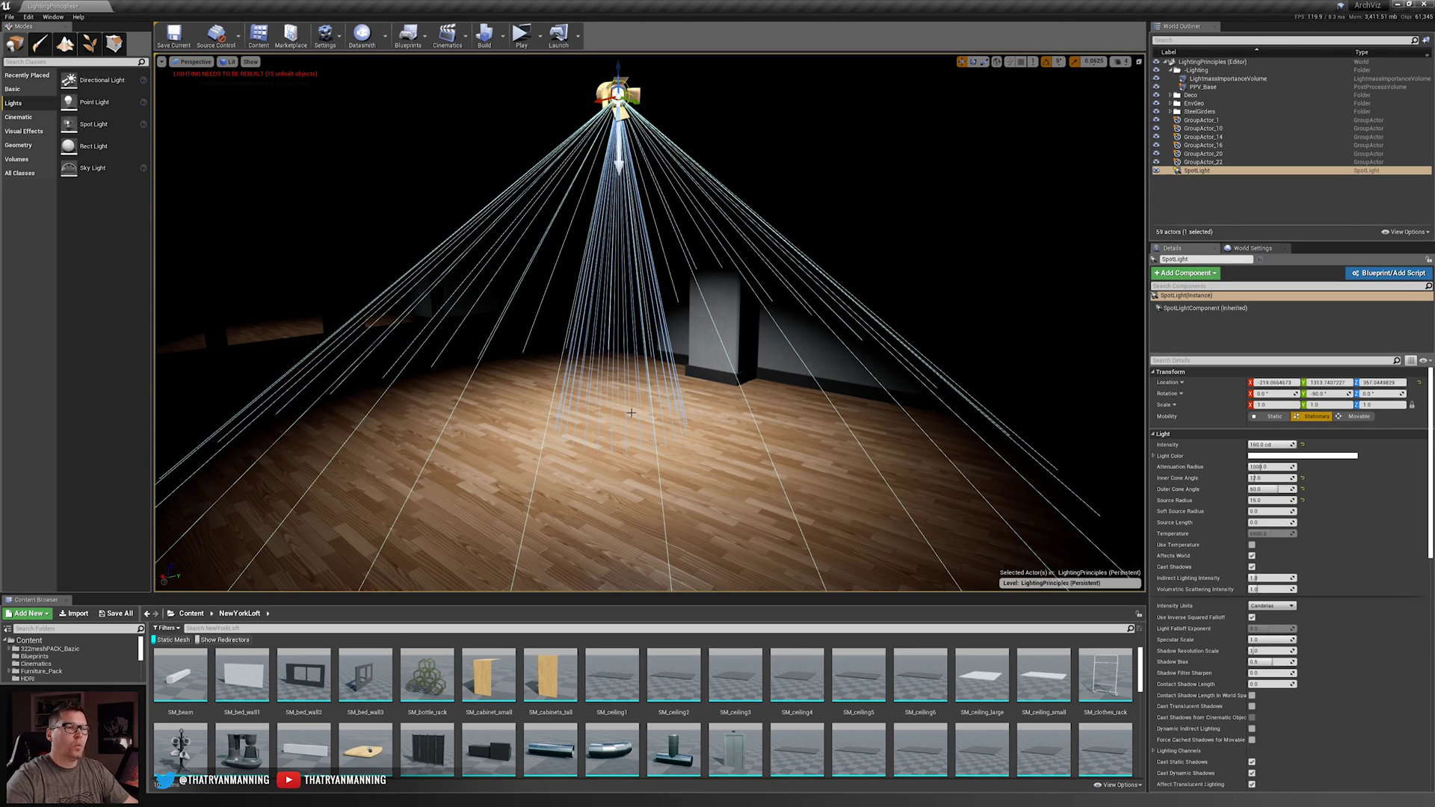
- Enter 250 in the spotlight's Intensity field
left_click(1270, 445)
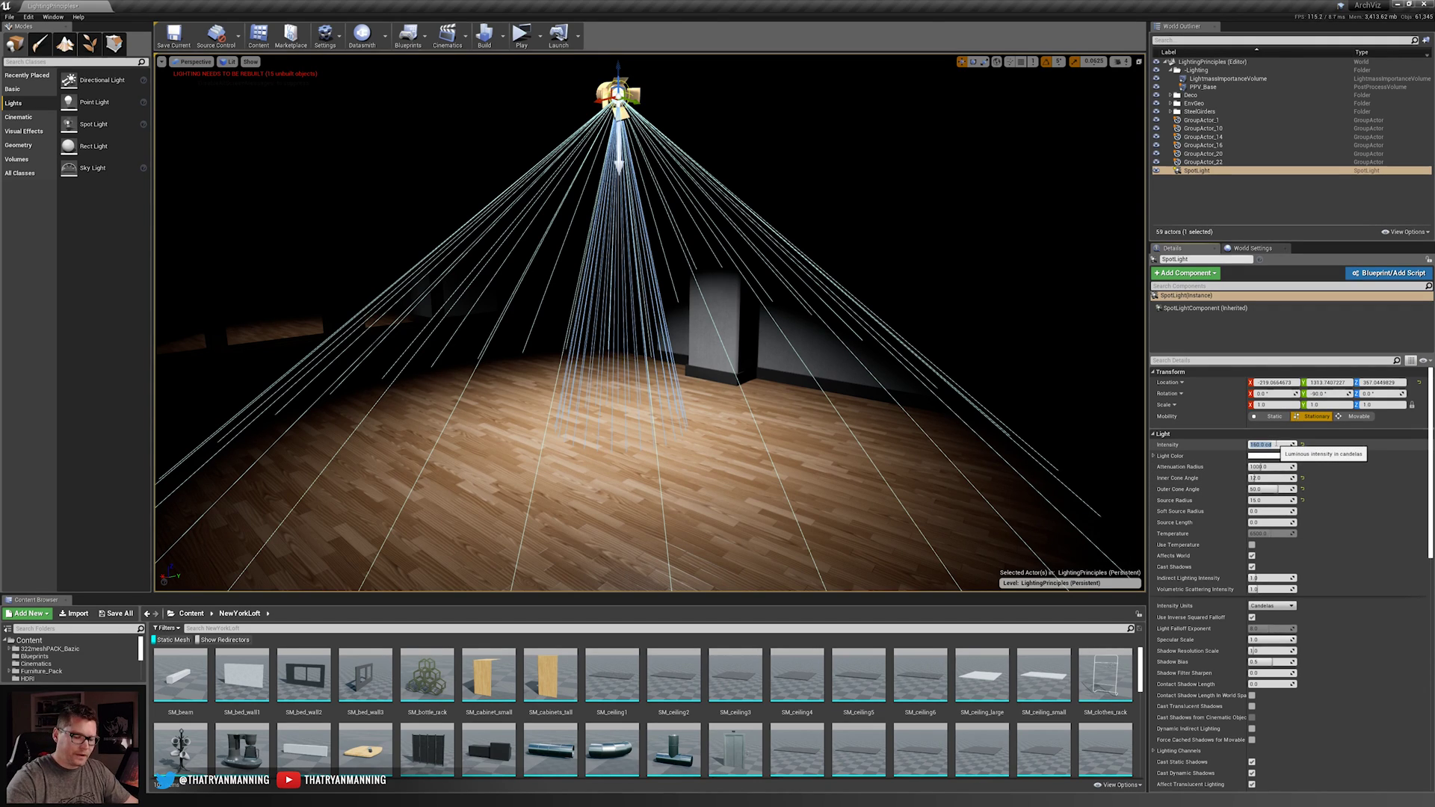
type("250")
key("Return")
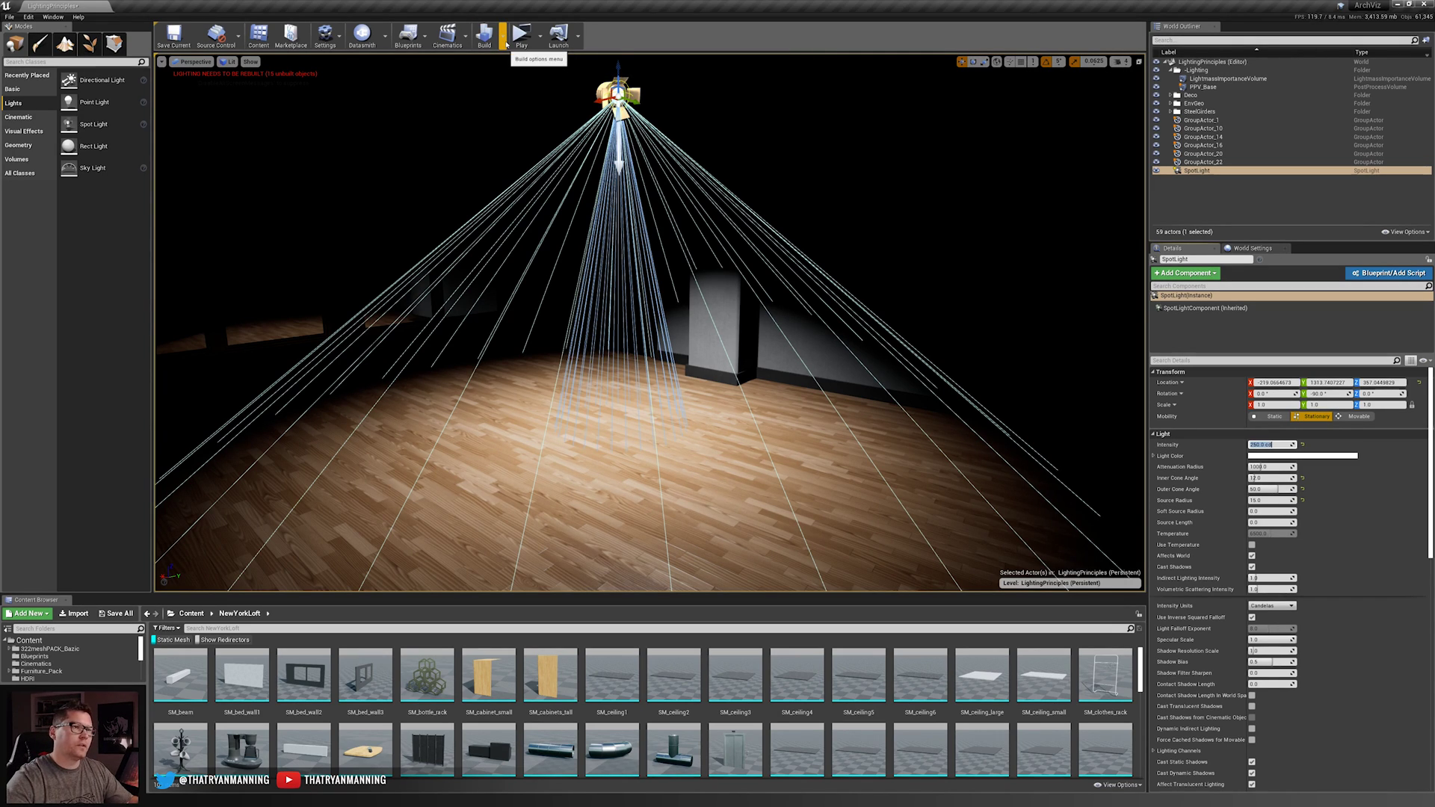
- Rebuild lighting only for the 250 cd spotlight, then deselect it to view the result
left_click(506, 45)
mouse_move(525, 73)
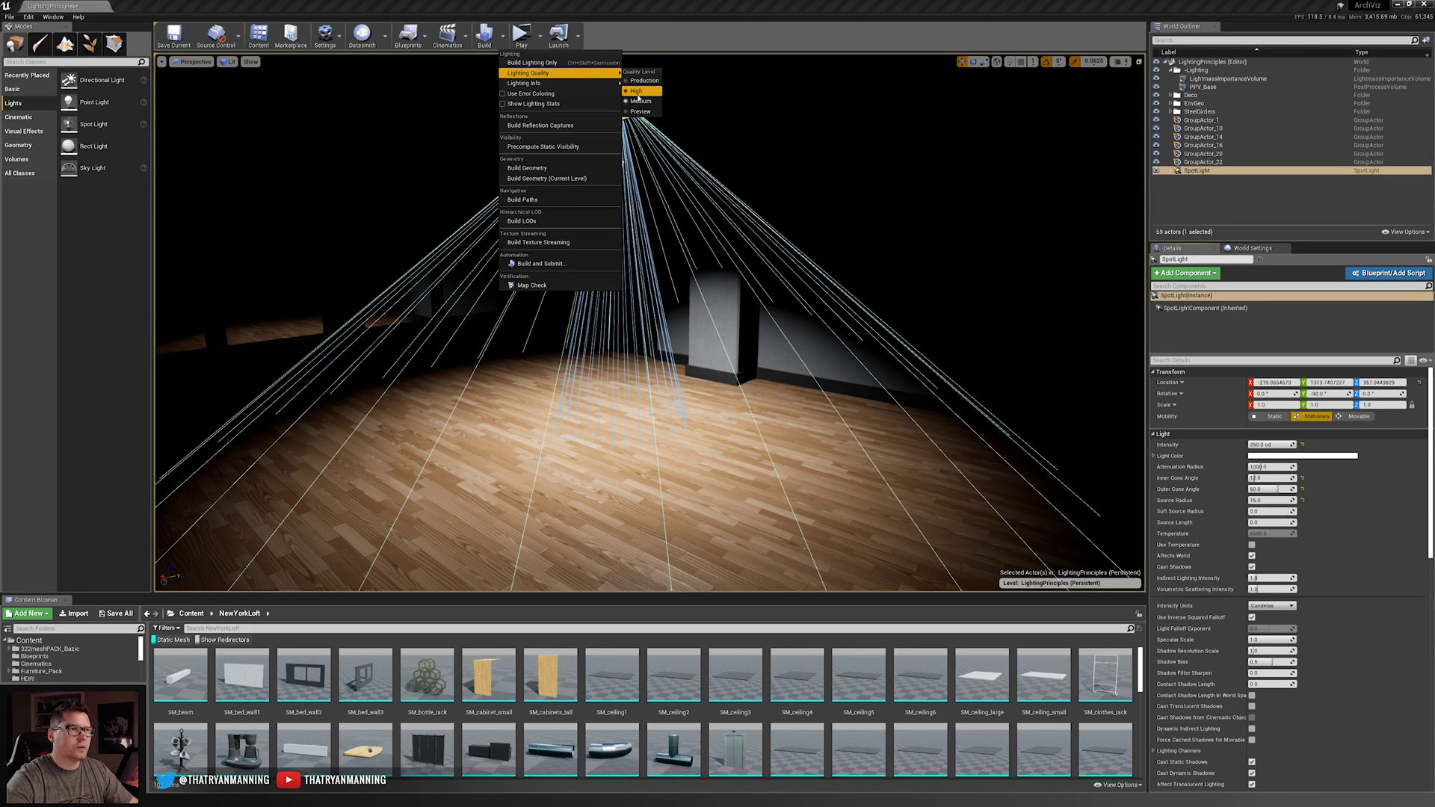
left_click(525, 64)
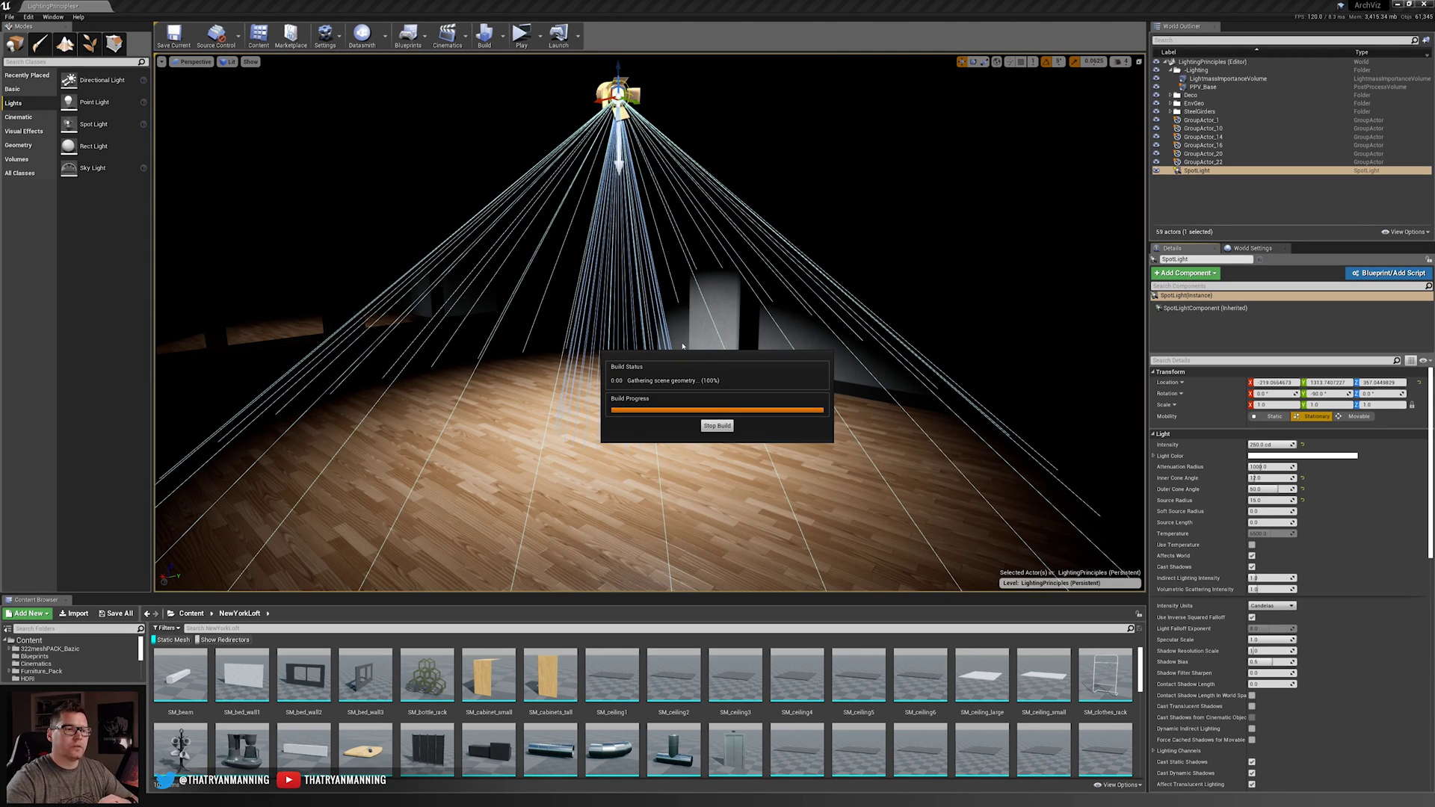
key("Escape")
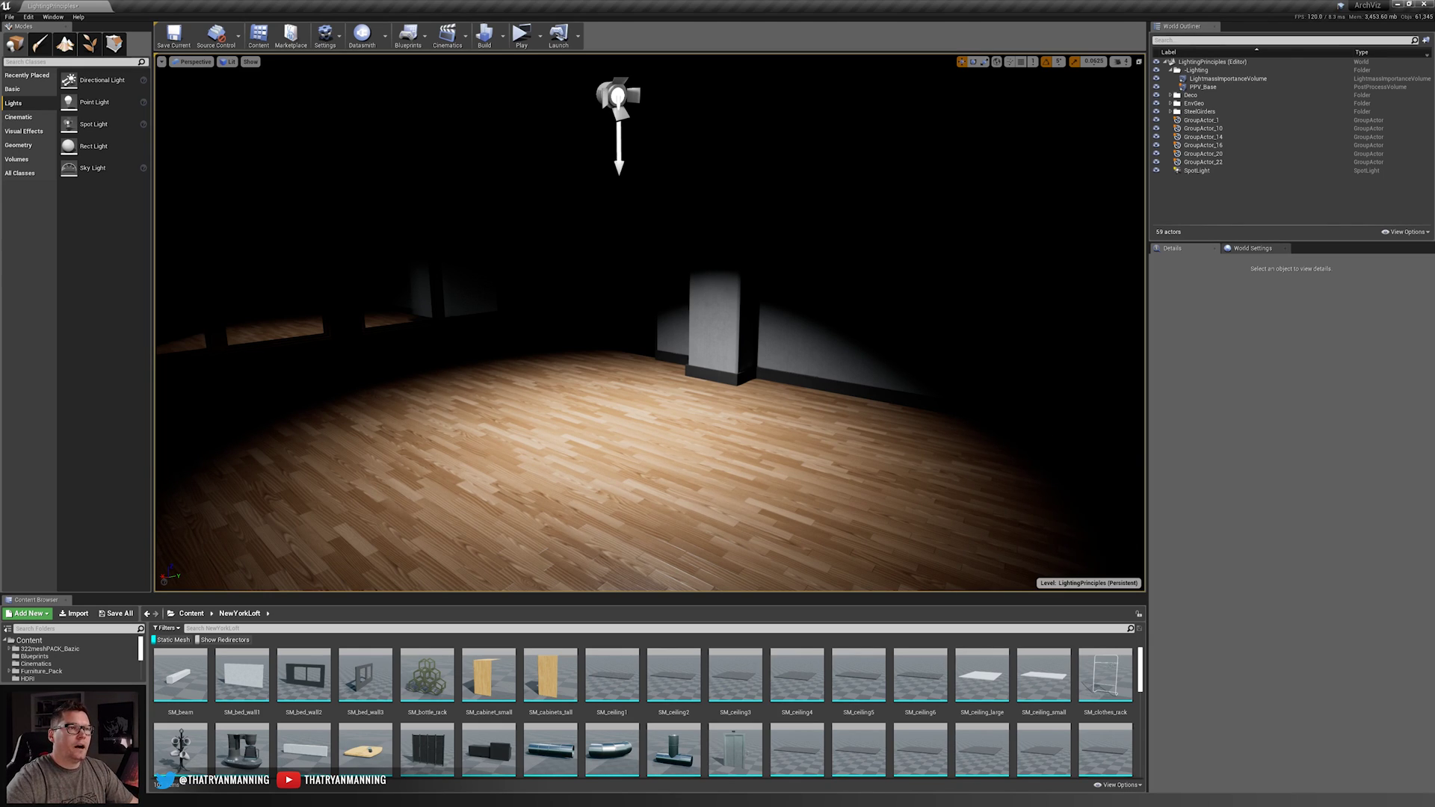
- Reselect the SpotLight and toggle Game View with G
left_click(609, 91)
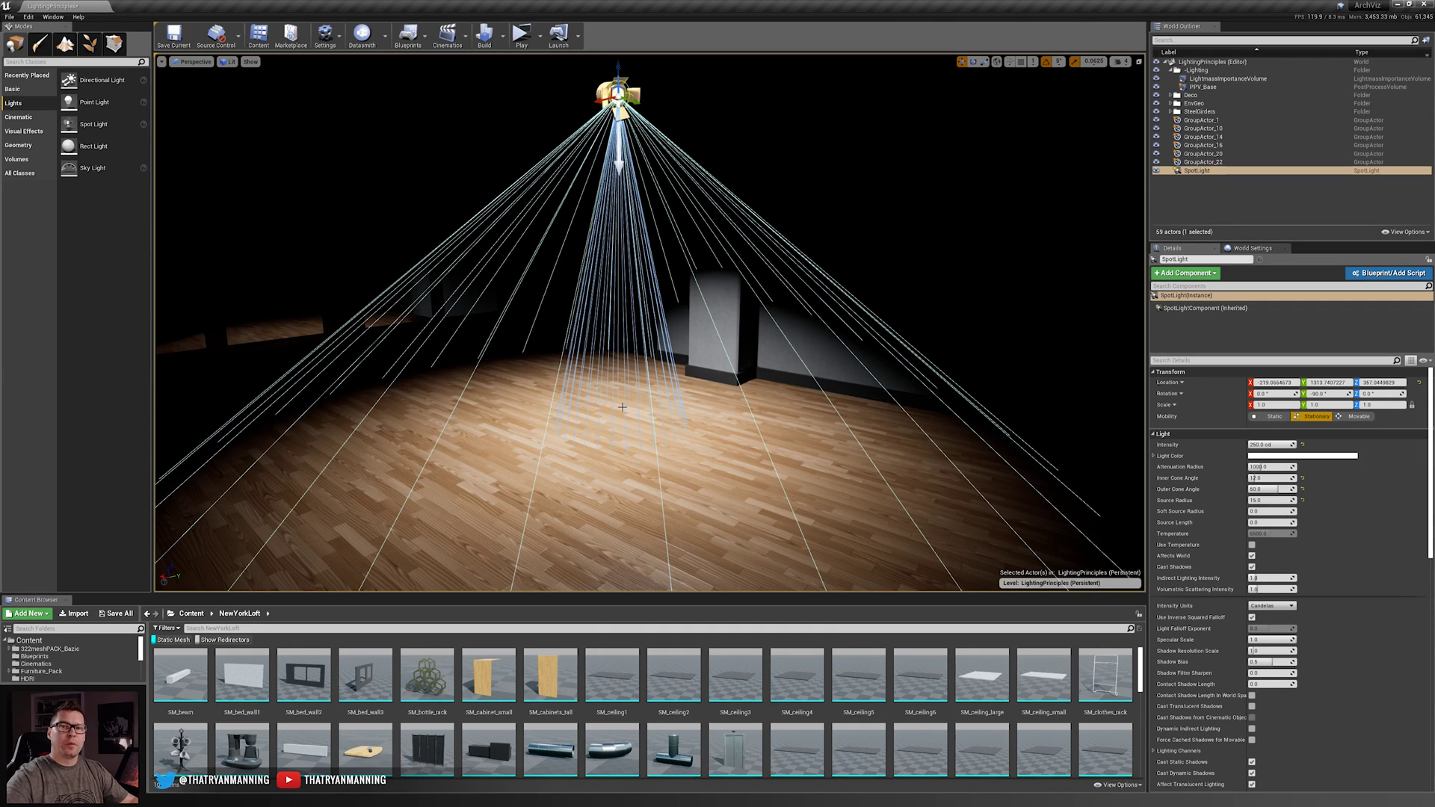
key("g")
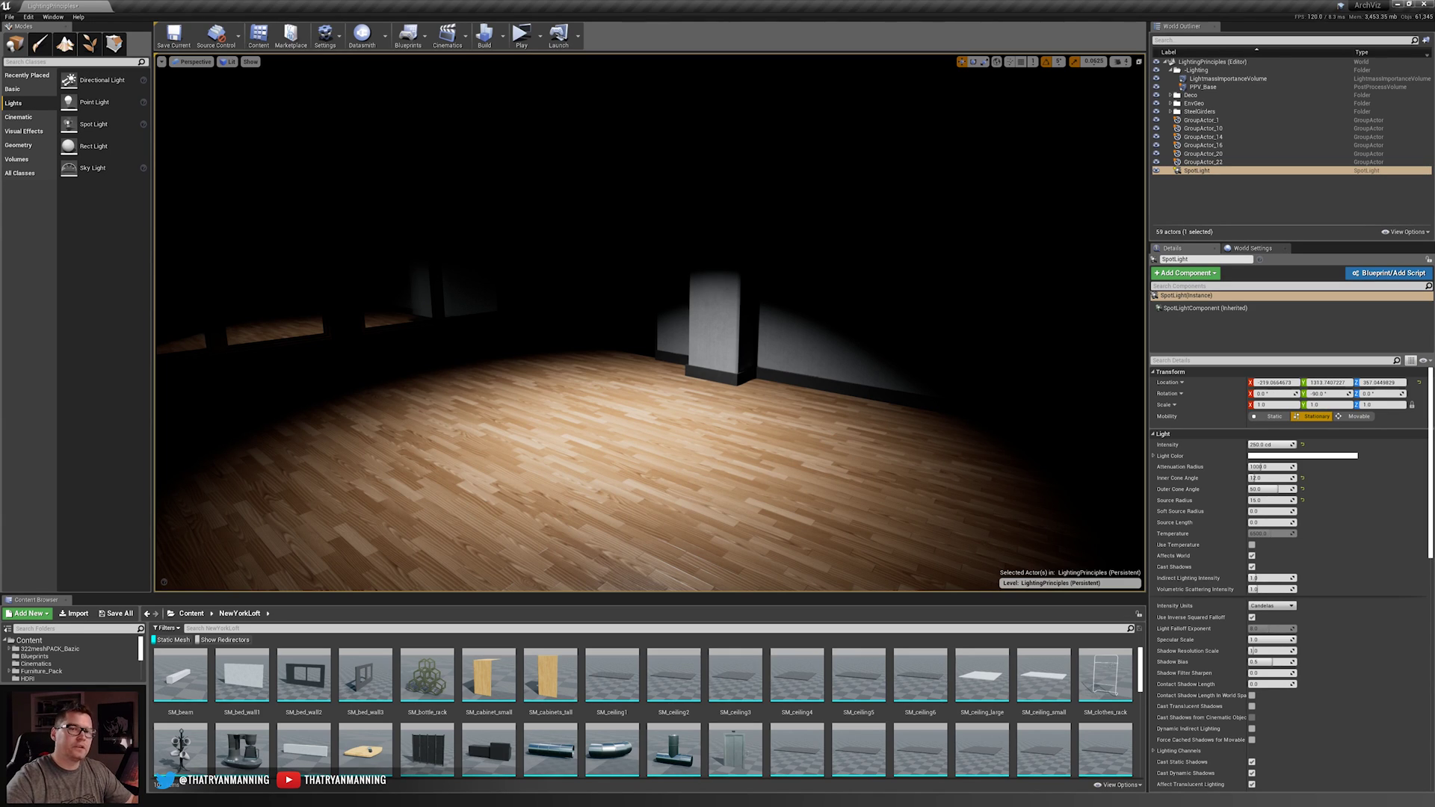
- Show the World Settings panel with Lightmass options, checking the Window menu without changes
left_click(1252, 248)
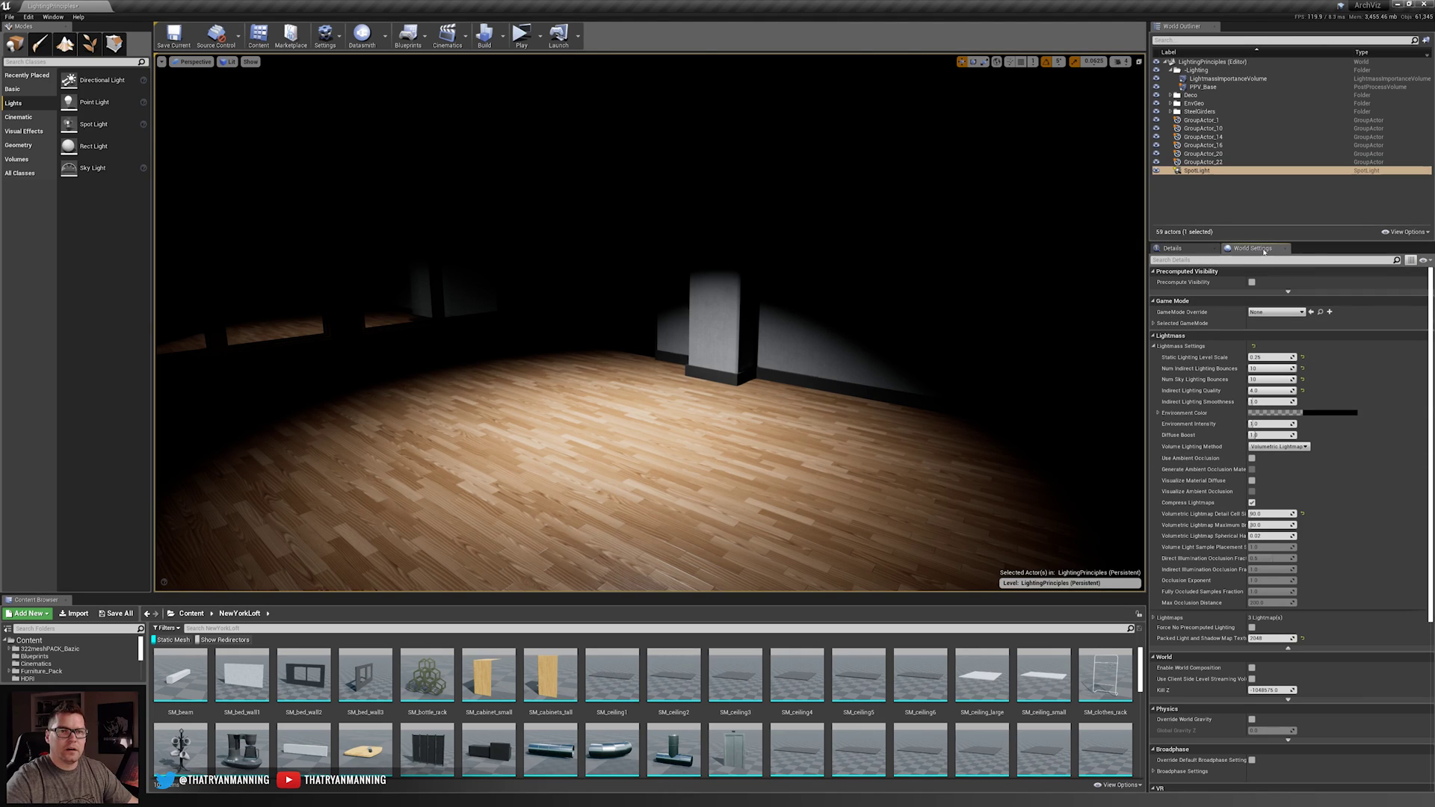
left_click(53, 17)
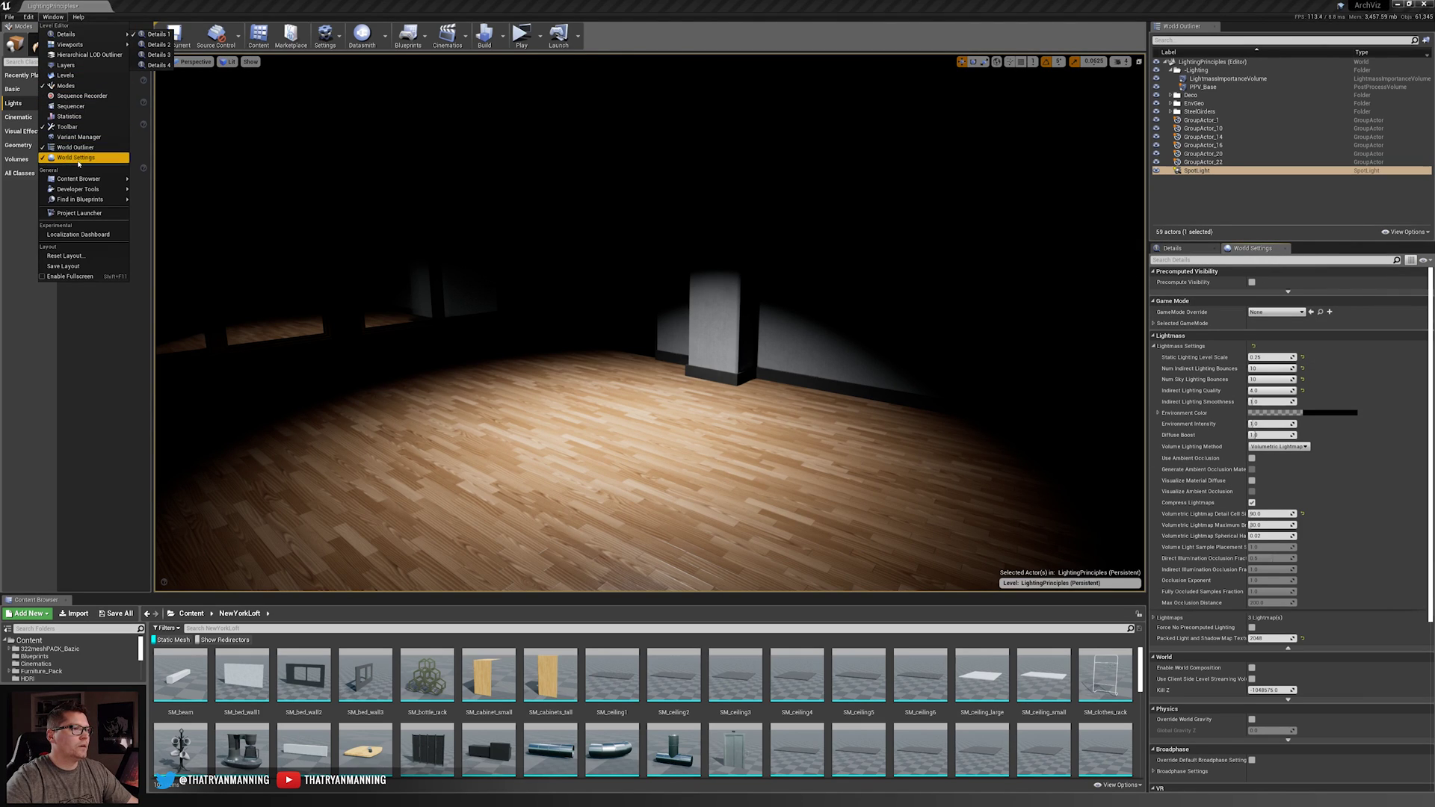
left_click(581, 4)
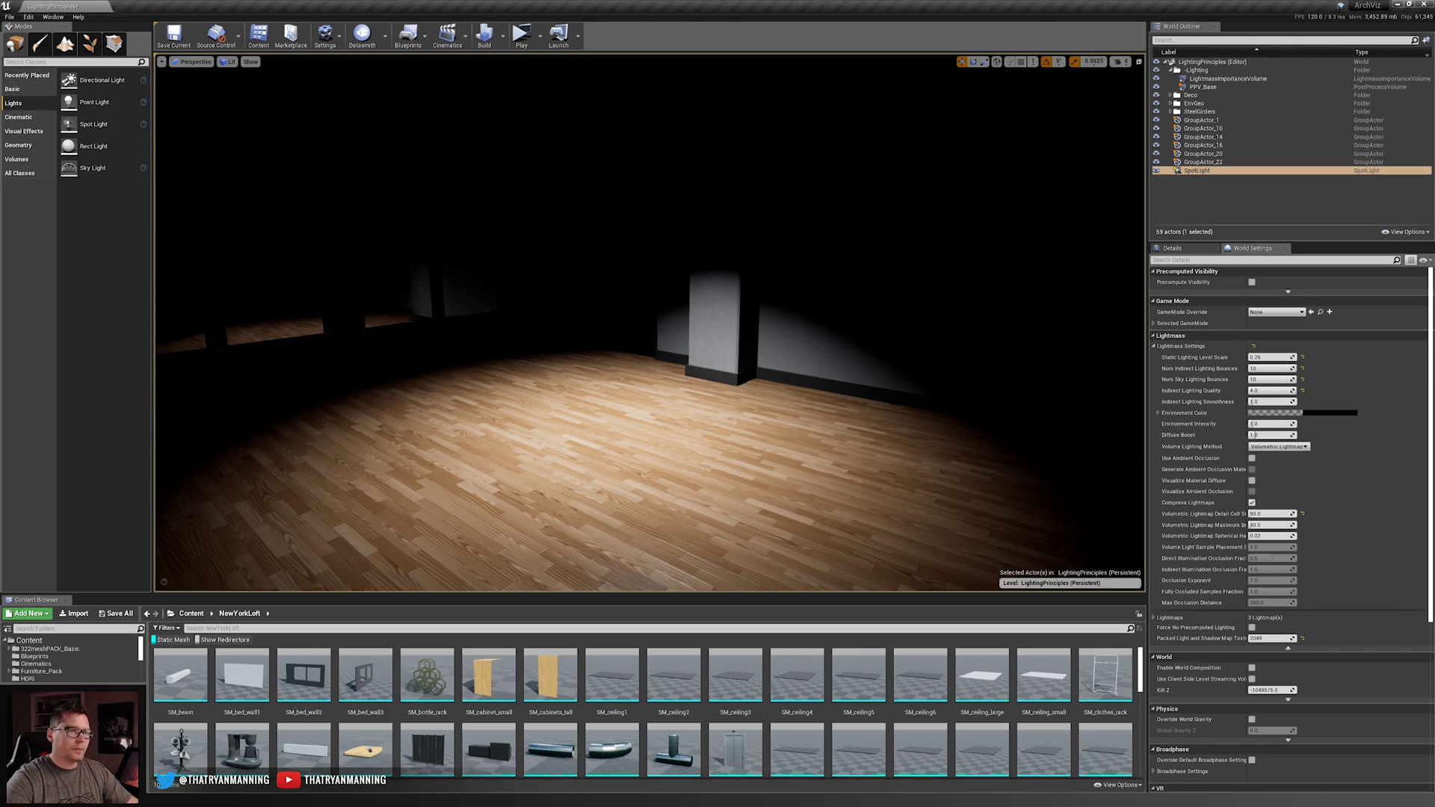
- Leave Game View and set the SpotLight's Indirect Lighting Intensity to 600
right_click(618, 295)
key("Escape")
key("g")
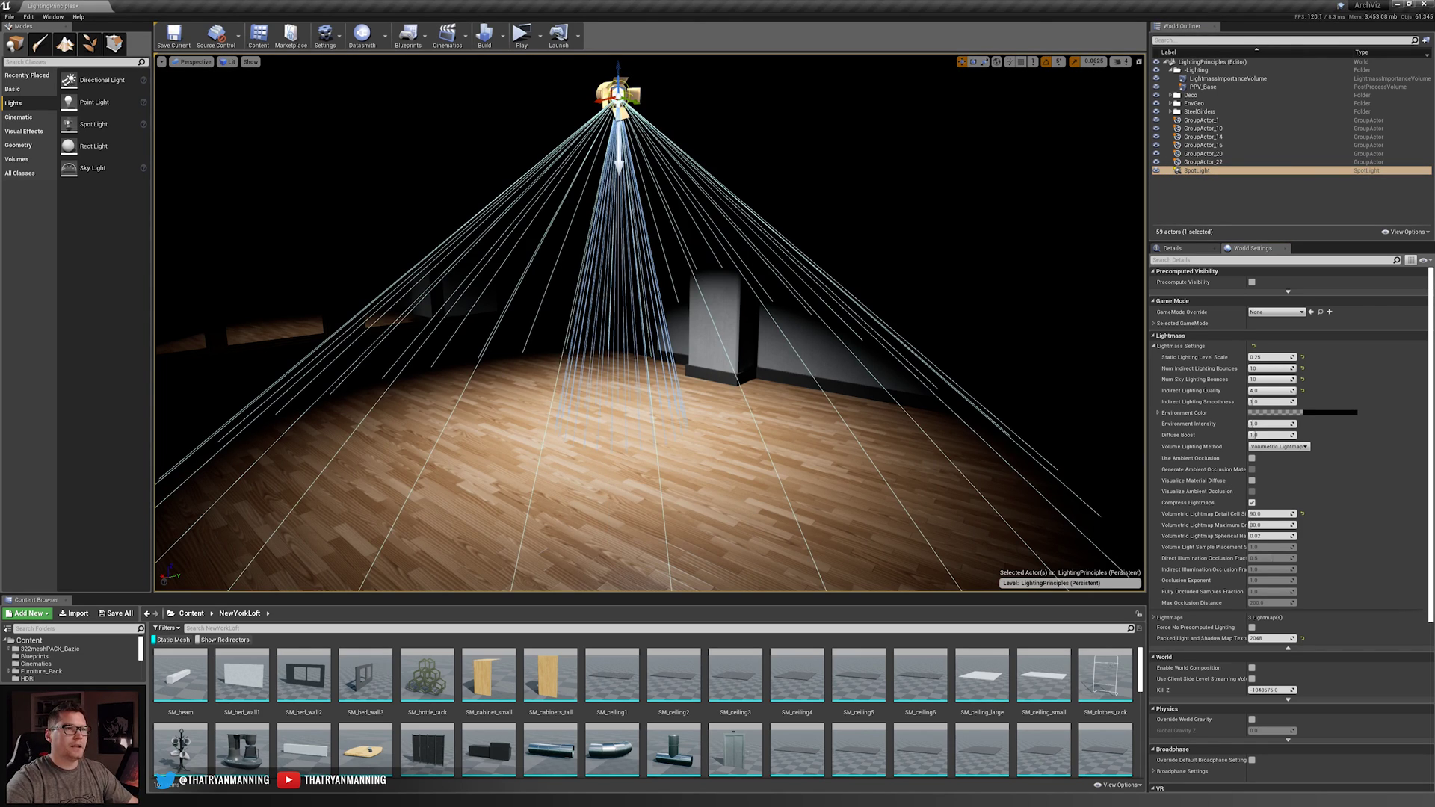
left_click(1221, 173)
left_click(1196, 248)
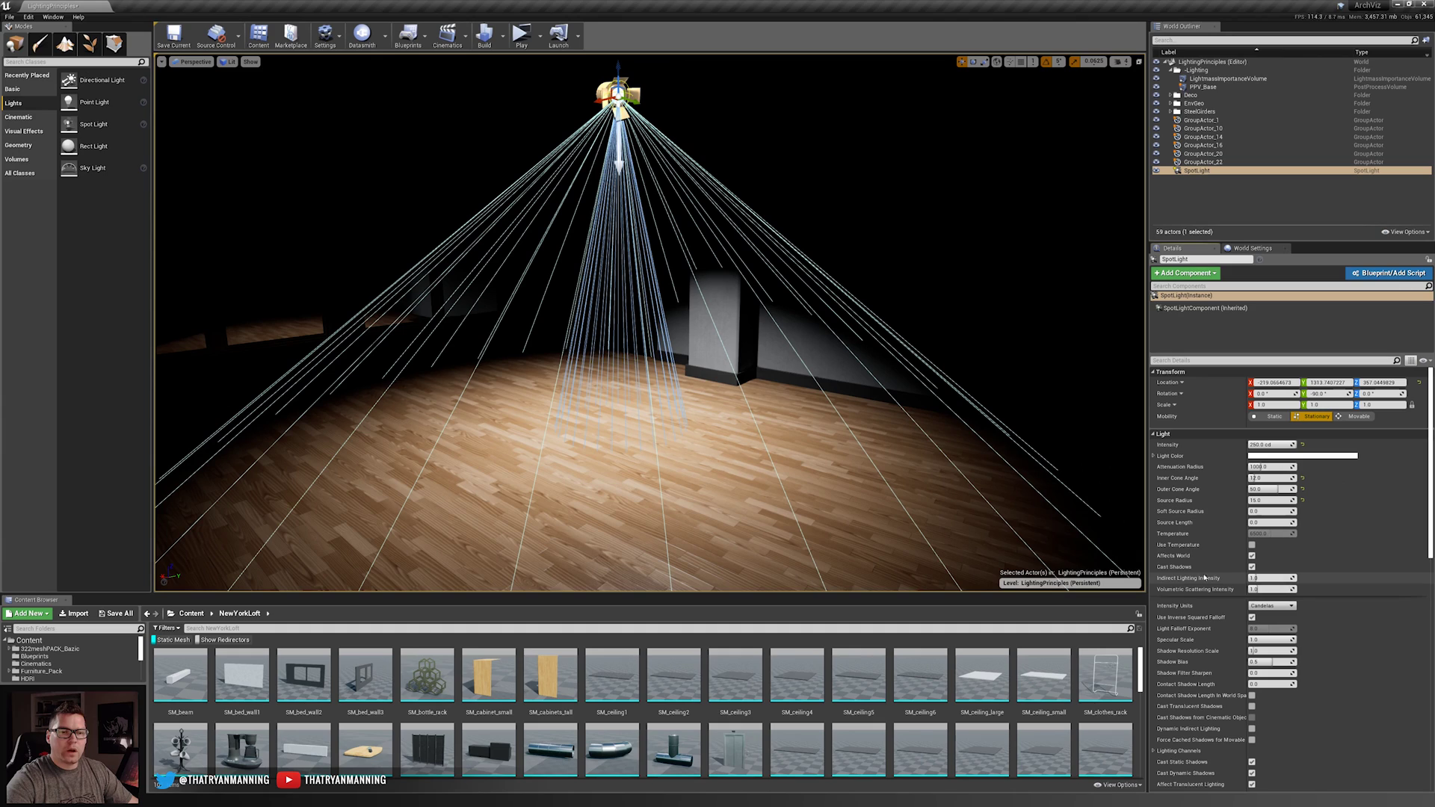
left_click(1258, 577)
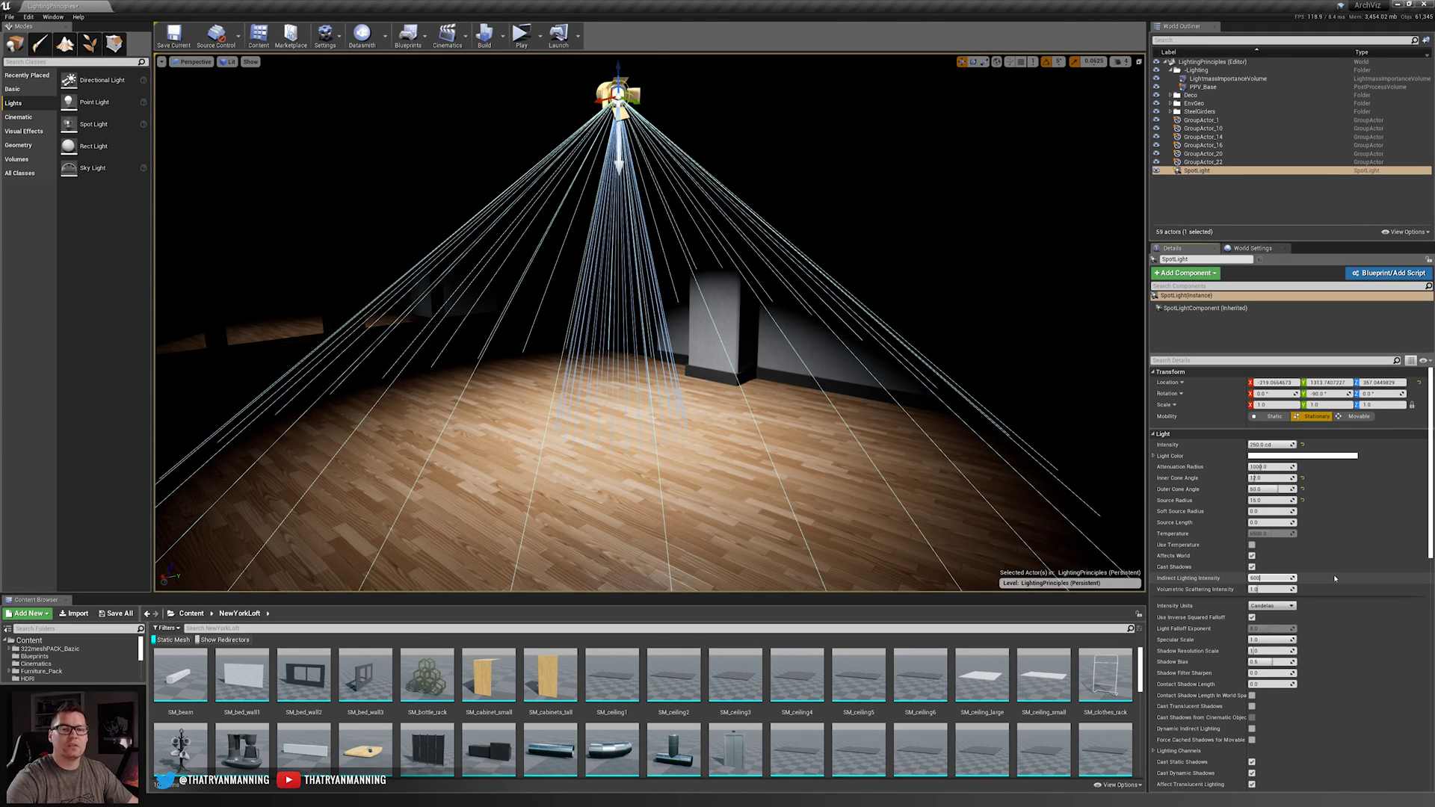
type("600")
key("Return")
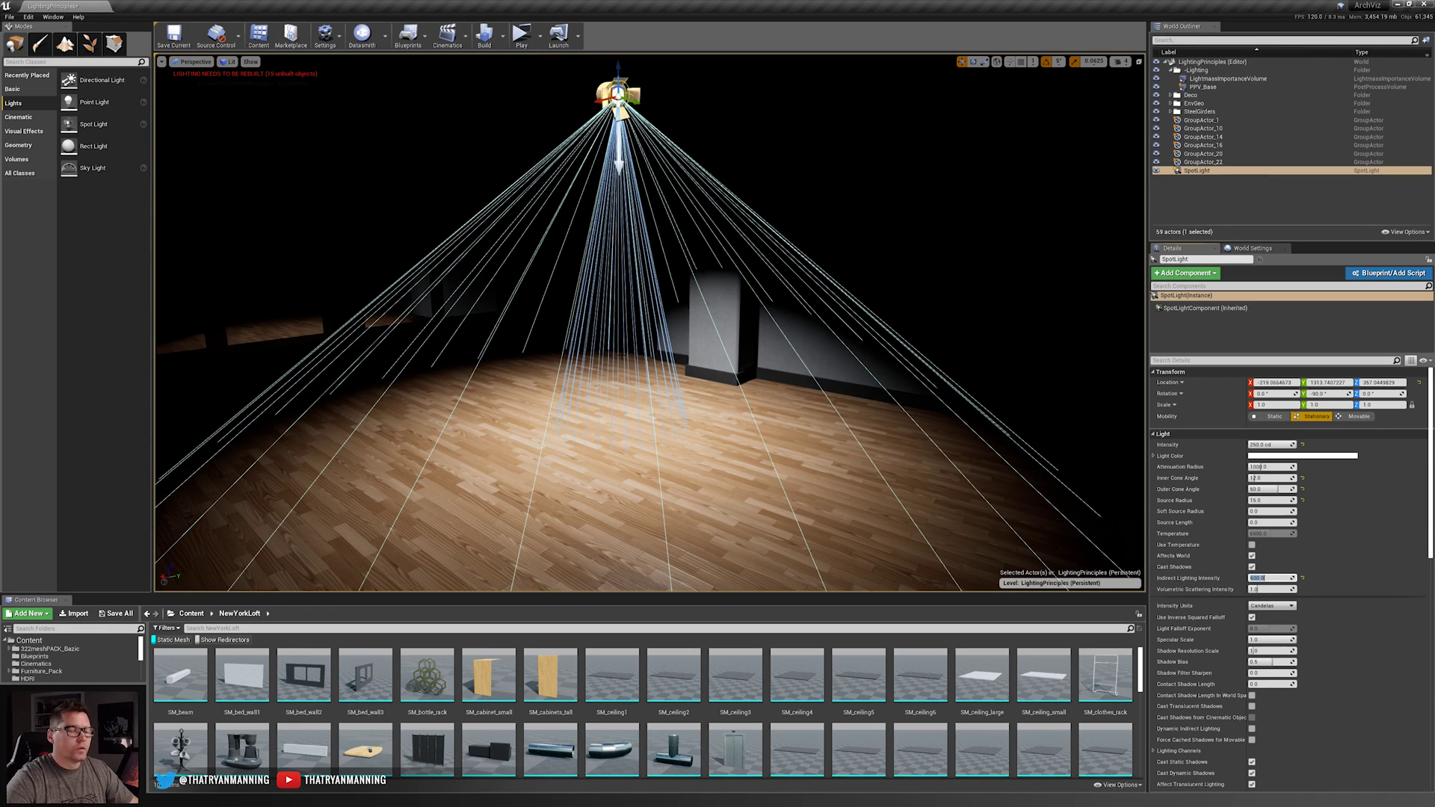
- Rebuild the scene with Build Lighting Only so the spotlight's bounce reaches walls and ceiling
left_click(505, 42)
left_click(506, 65)
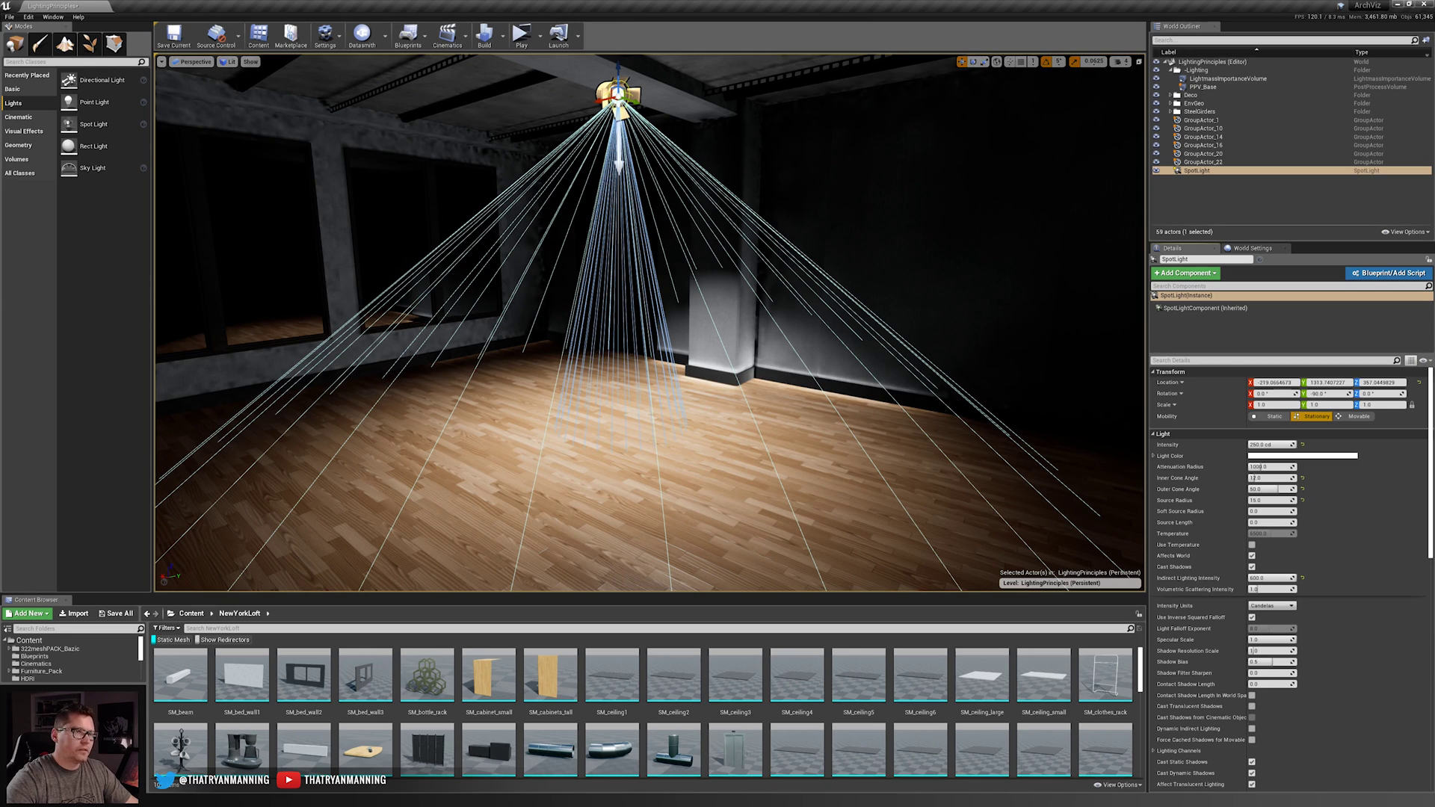
mouse_move(650, 322)
right_mouse_down()
mouse_move(645, 301)
mouse_move(648, 328)
right_mouse_up()
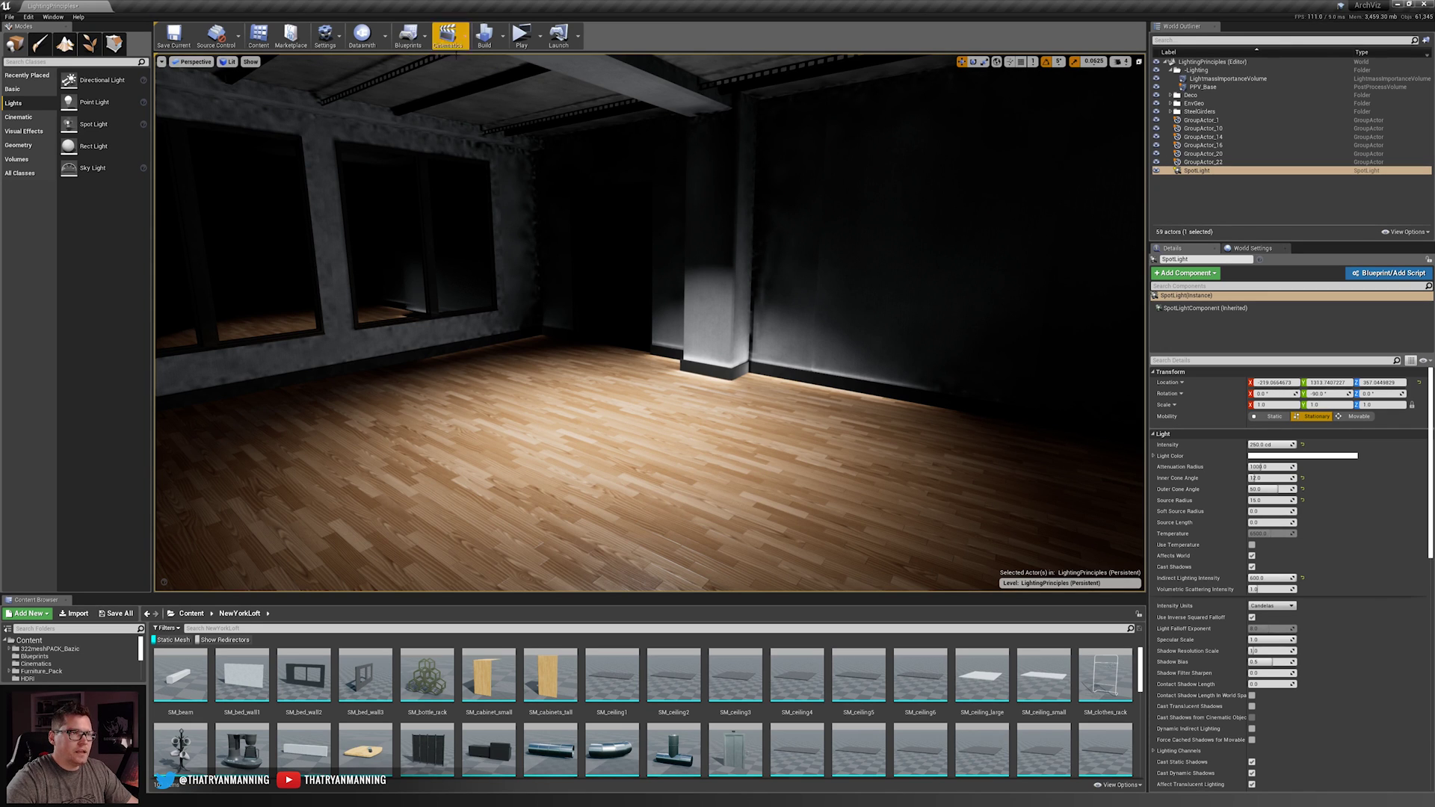
right_click_drag(647, 329, 604, 327)
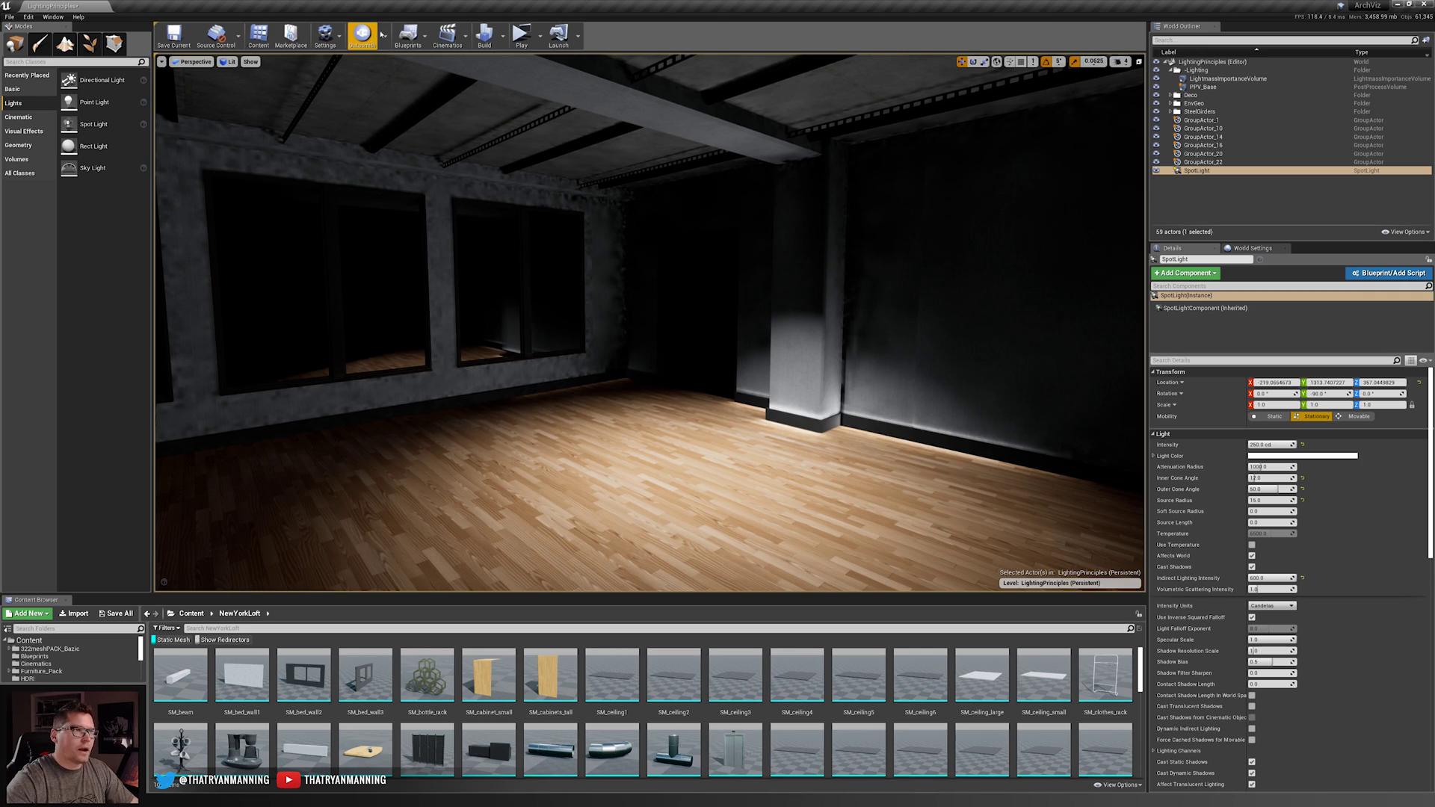
- Set Lighting Quality to High and exit Game View to show the spotlight's cone
left_click(503, 34)
mouse_move(554, 75)
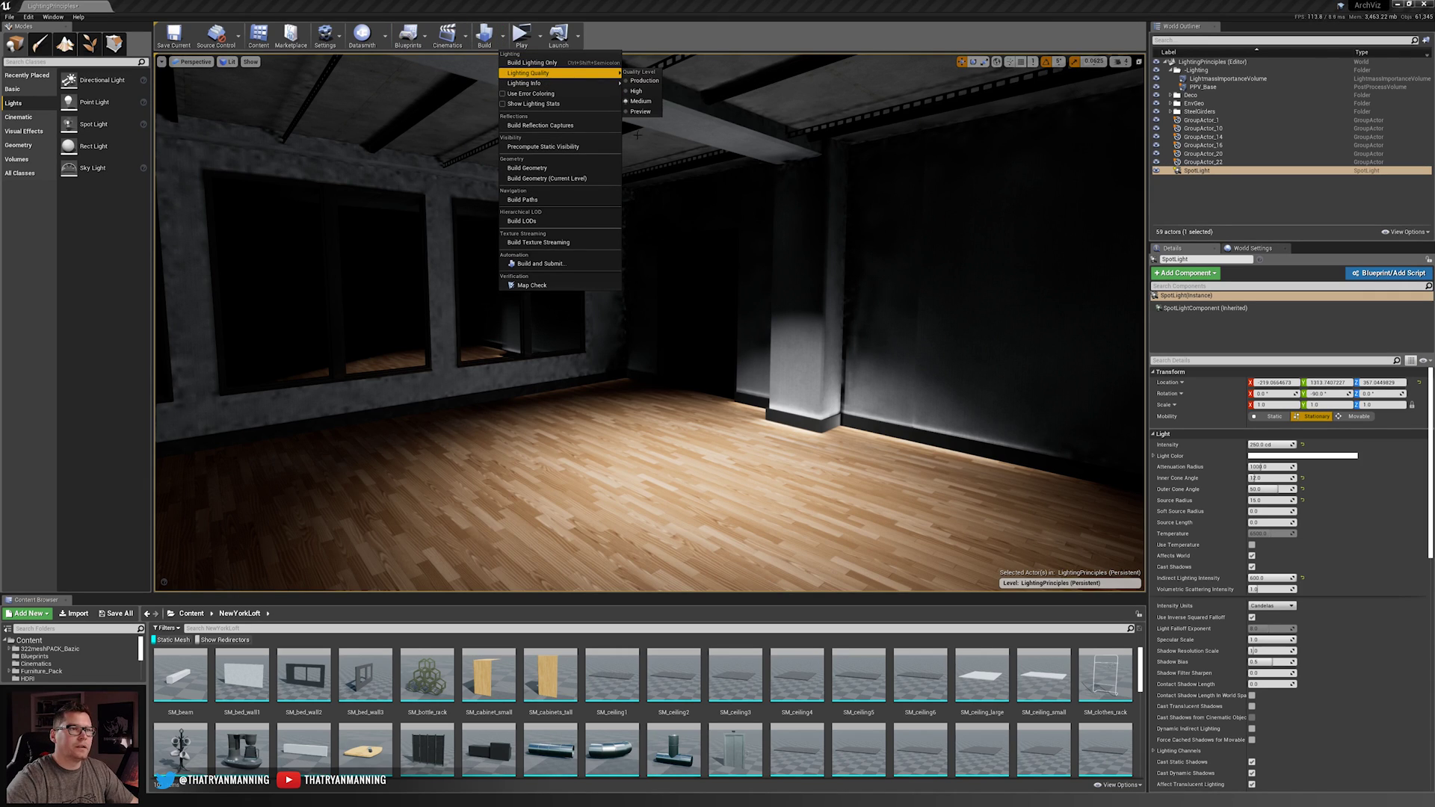
left_click(636, 91)
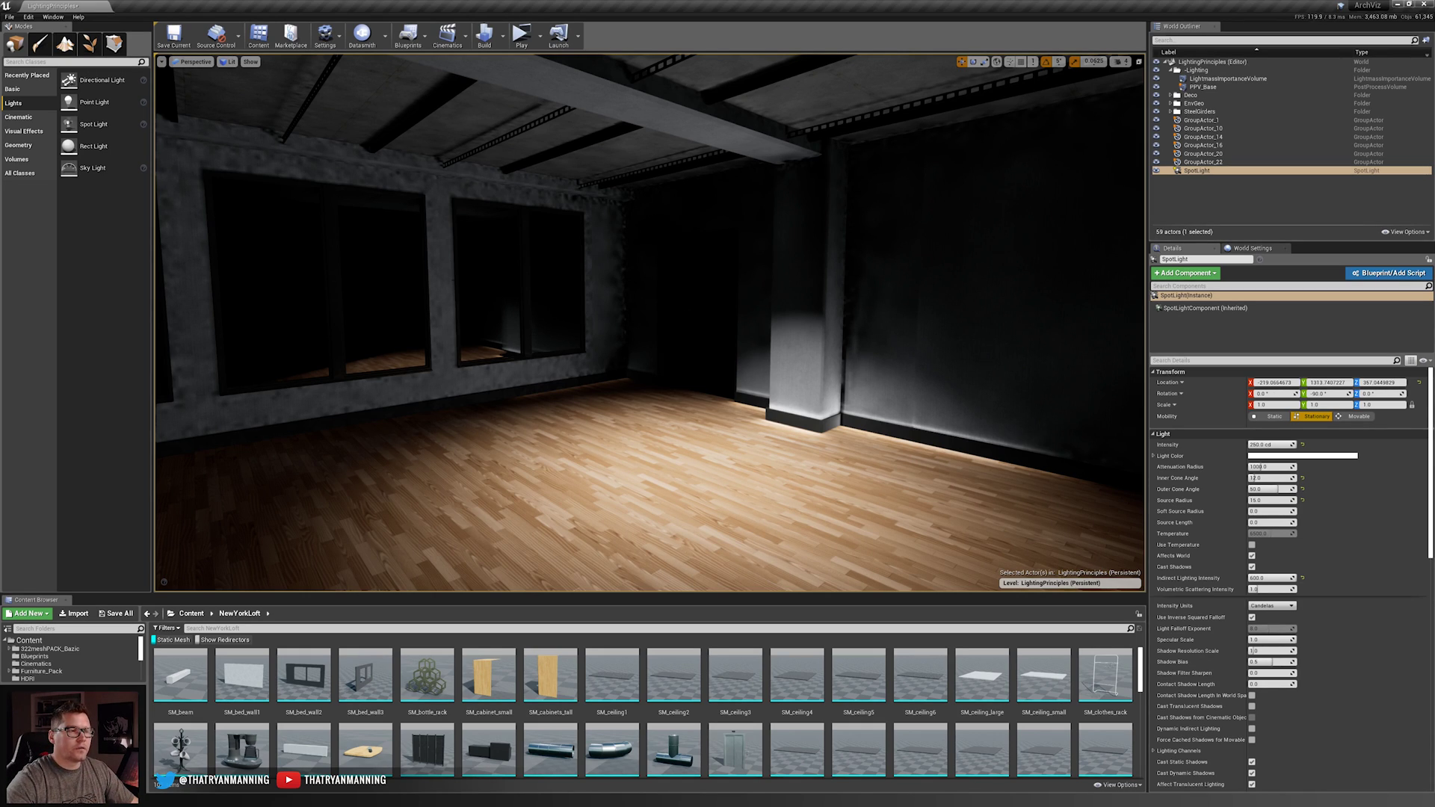
right_click_drag(713, 296, 713, 296)
key("g")
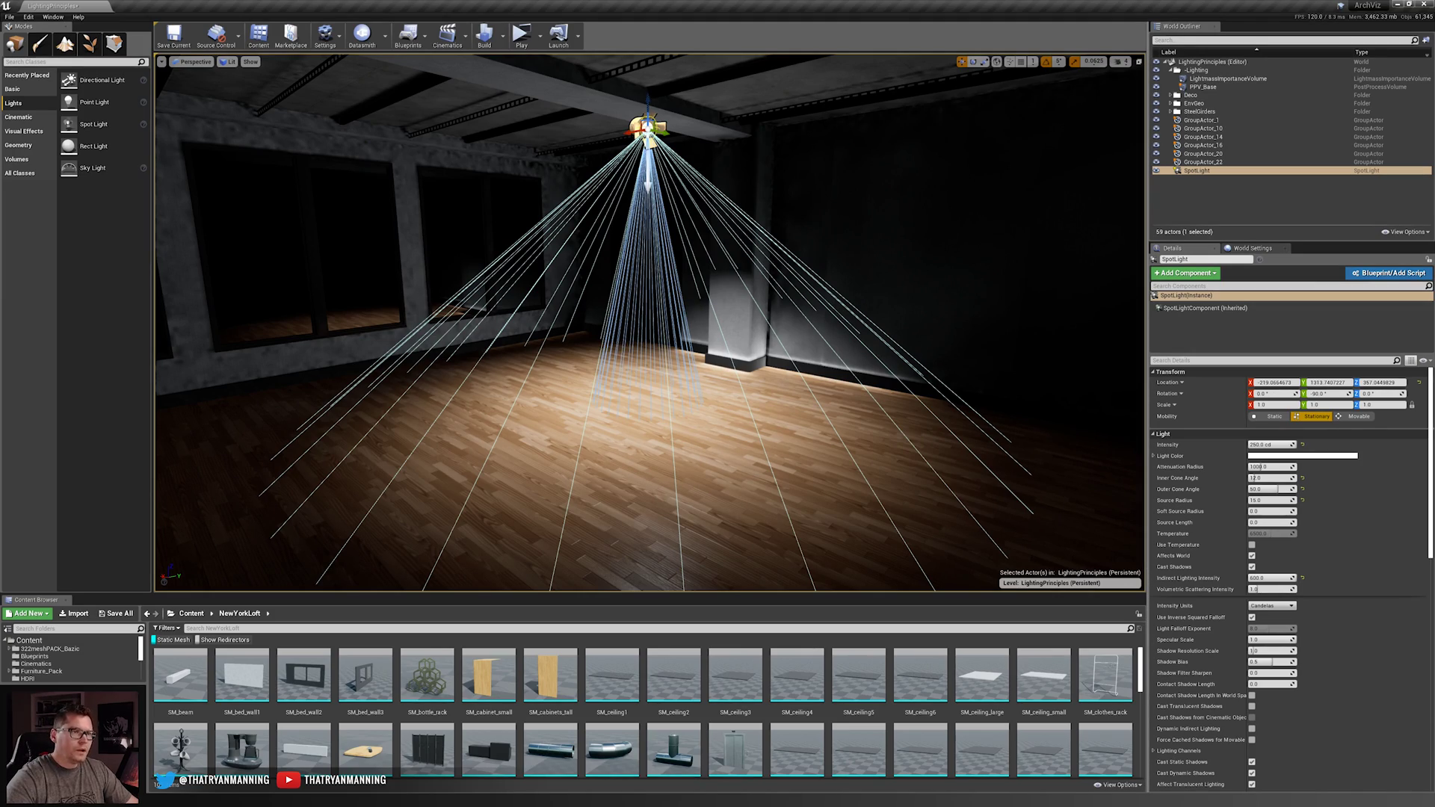
- Shift the spotlight along Y and duplicate it into SpotLight2 through SpotLight5 across the ceiling
right_click_drag(650, 321, 611, 321)
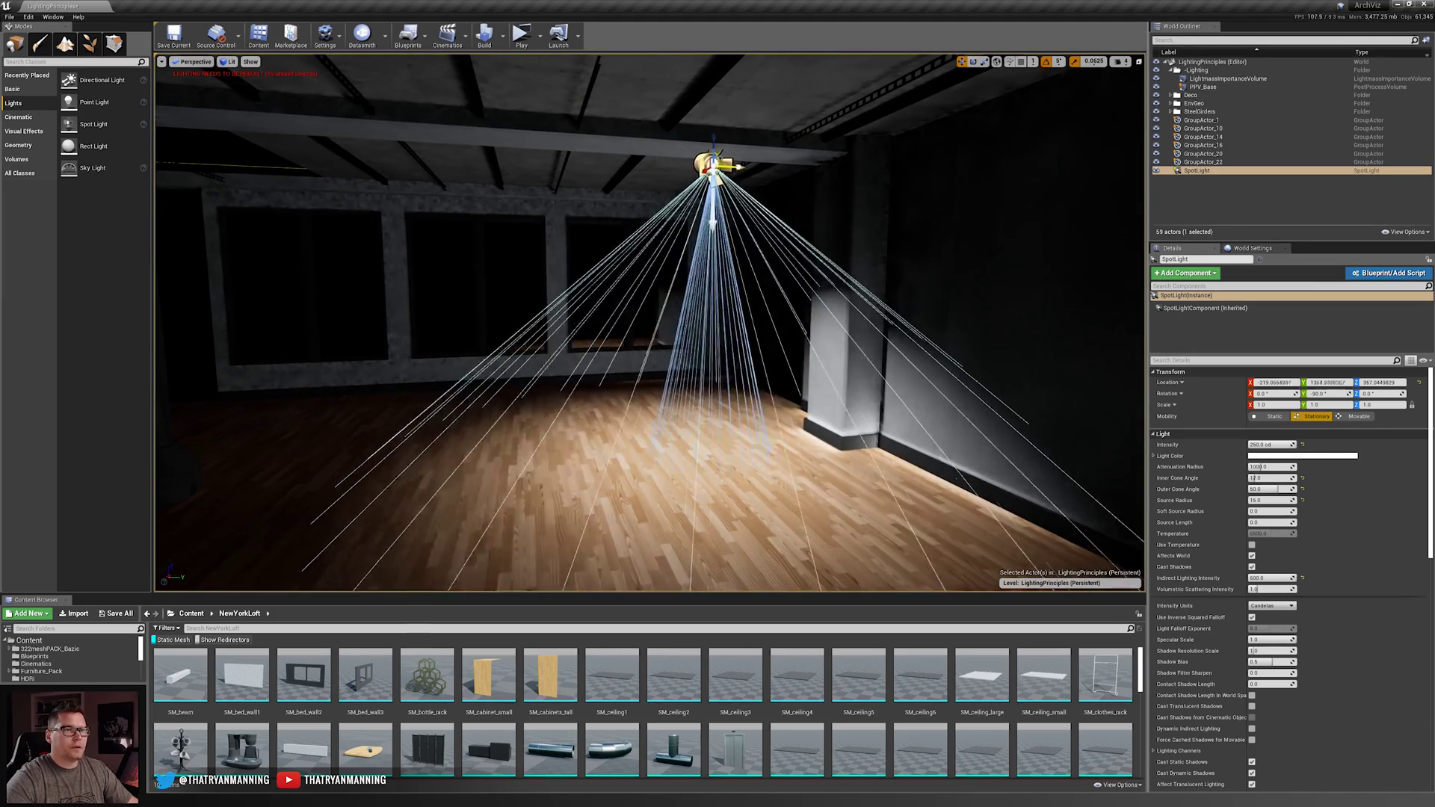
left_click_drag(736, 164, 180, 136)
right_click_drag(179, 136, 203, 142)
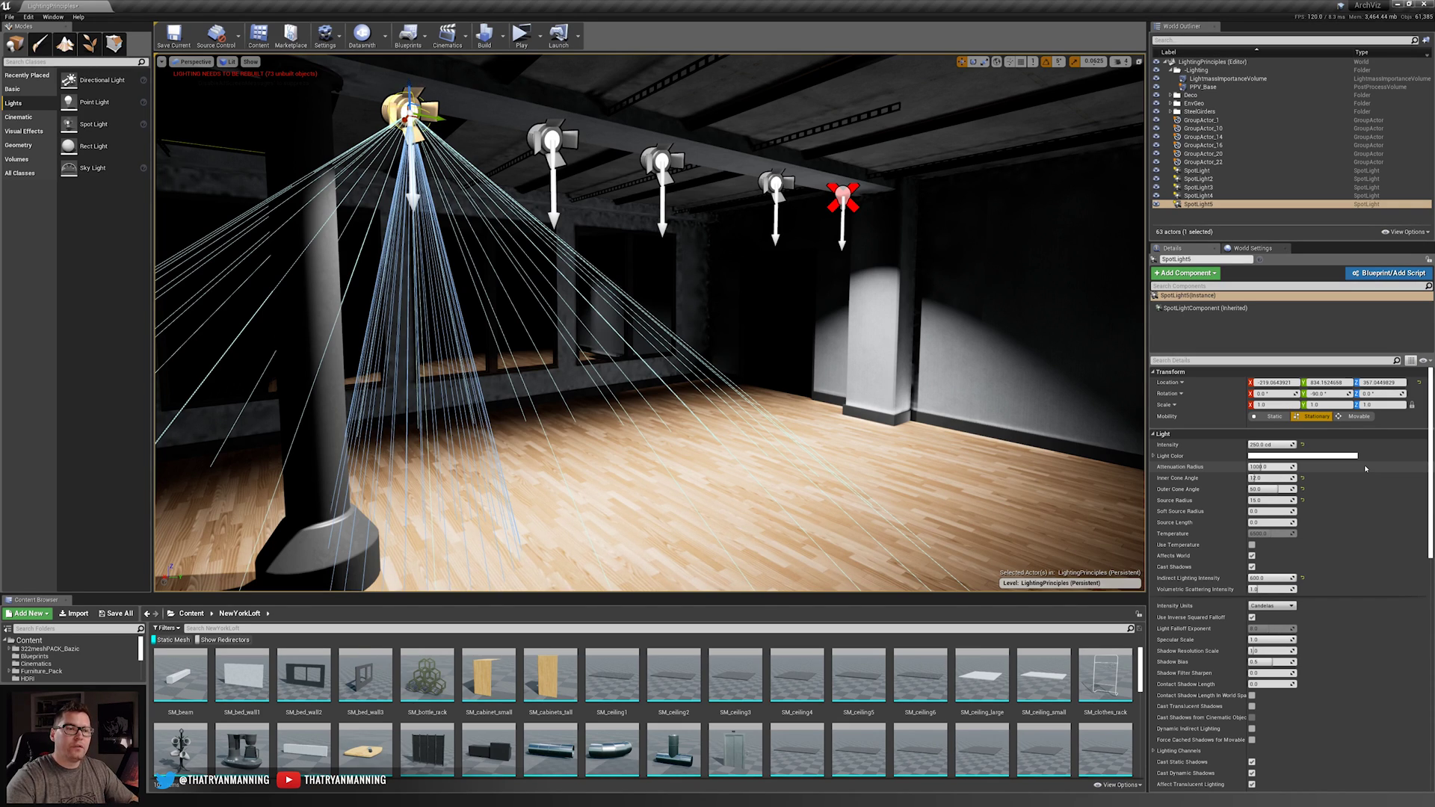
- Select all five spotlights, frame them, and change their Mobility from Stationary to Static
left_click(552, 139, "ctrl")
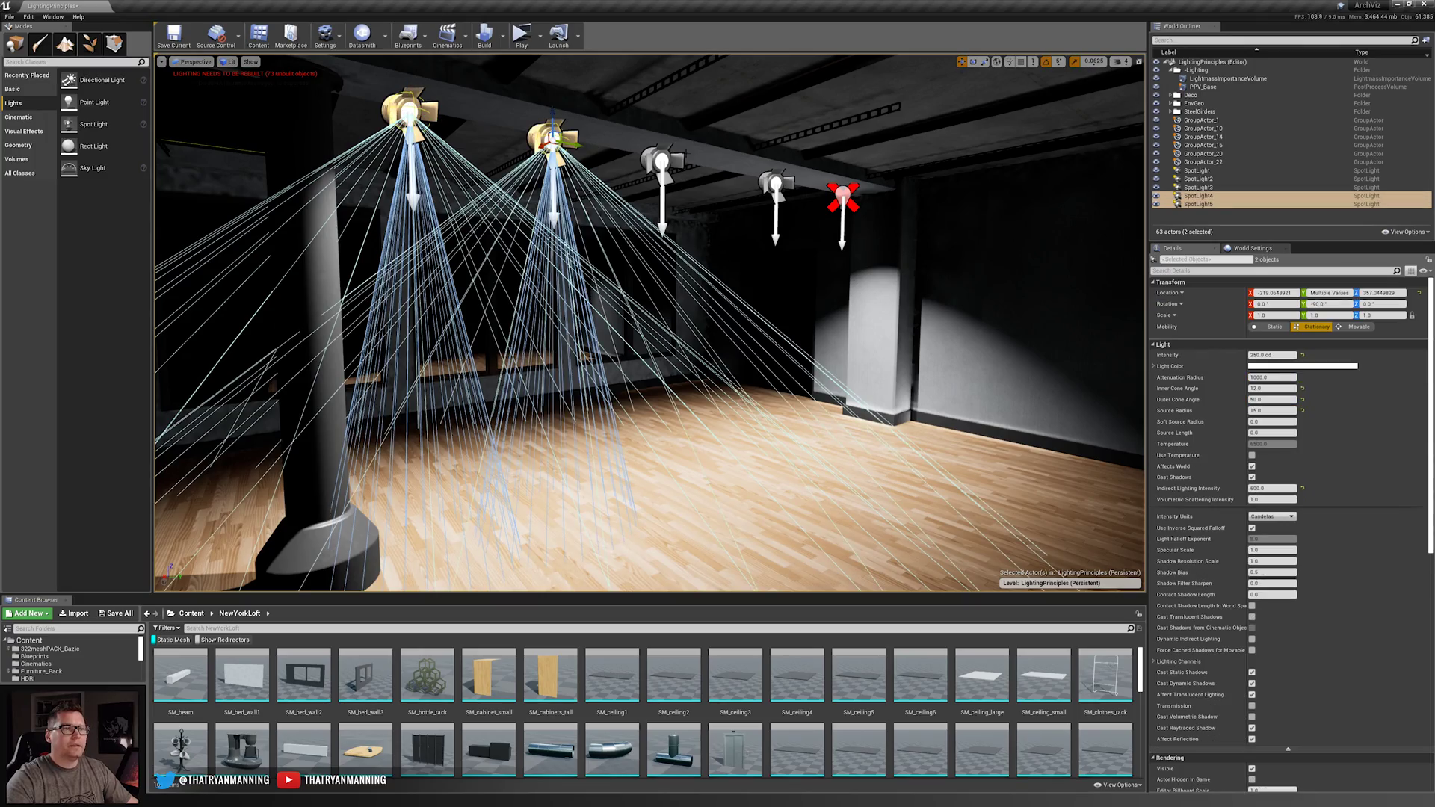
left_click(661, 160, "ctrl")
left_click(777, 185, "ctrl")
left_click(842, 197, "ctrl")
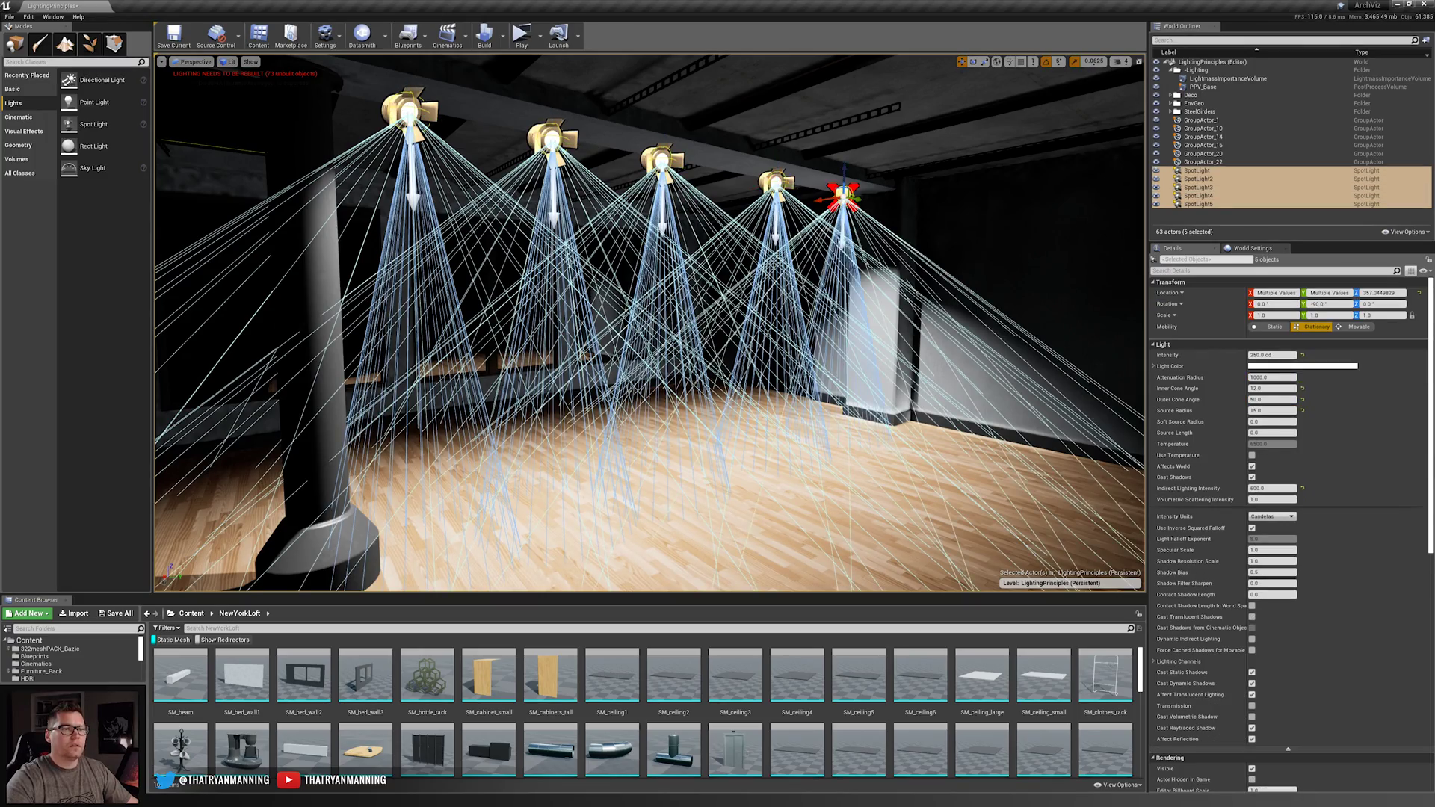
key("f")
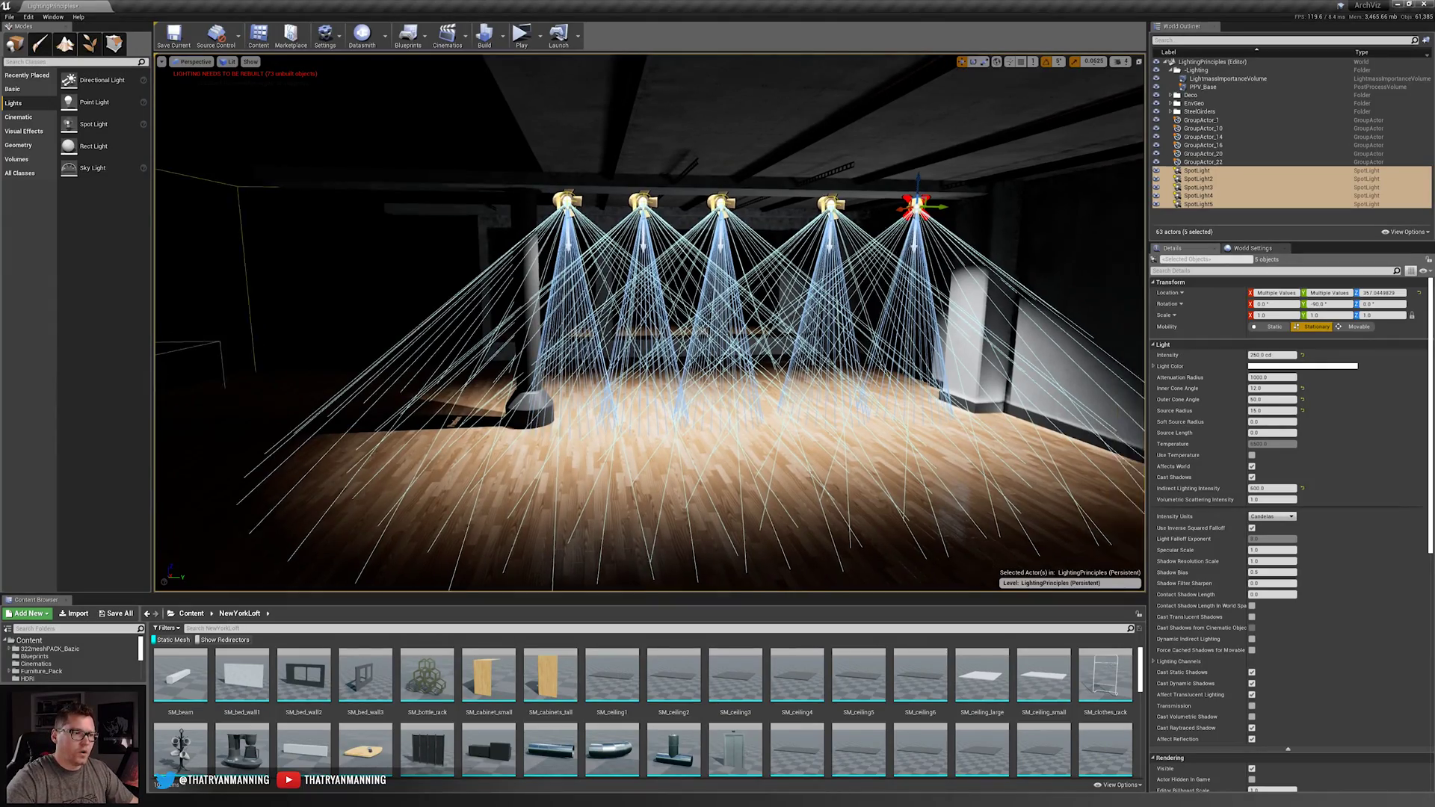
left_click_drag(618, 397, 695, 392, "alt")
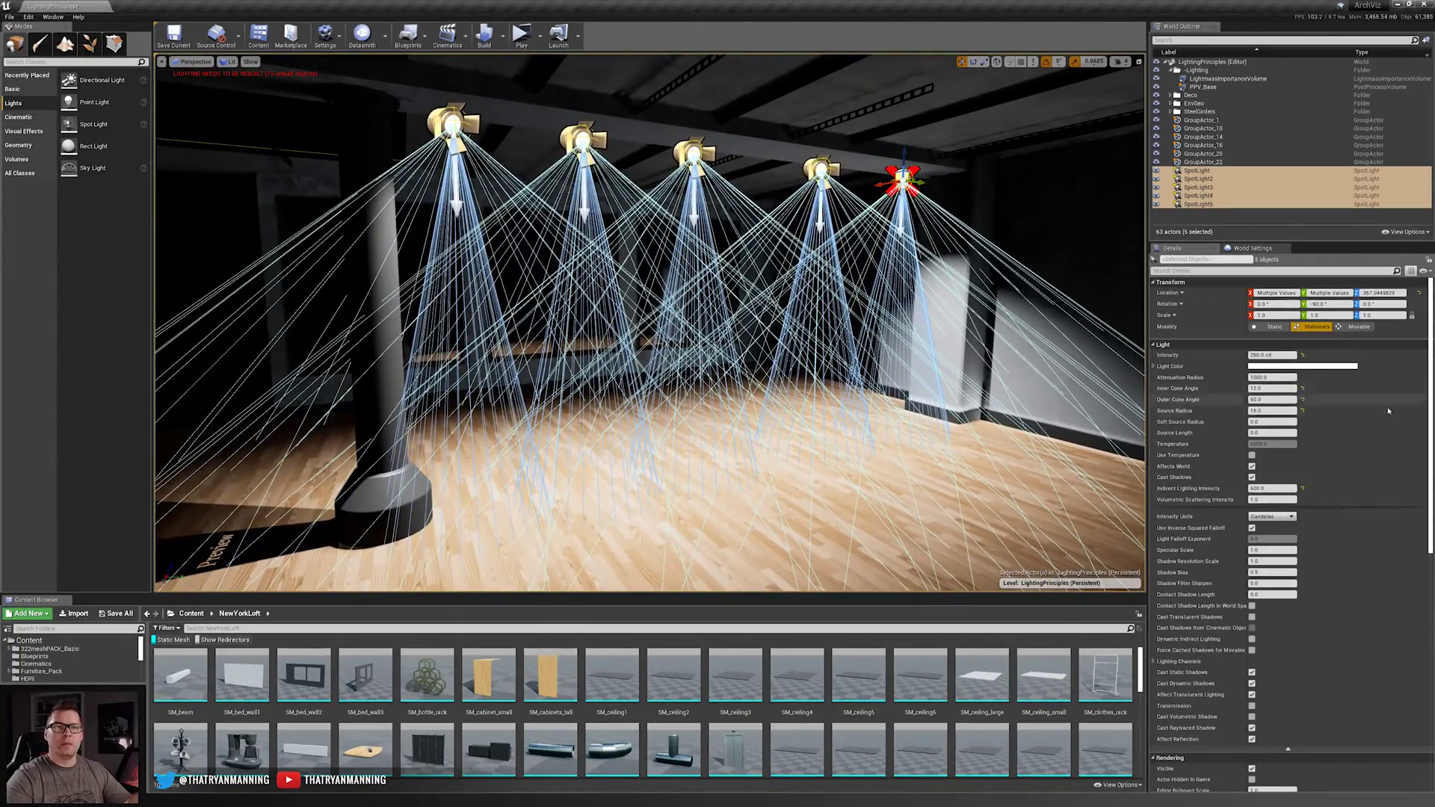
left_click(1262, 326)
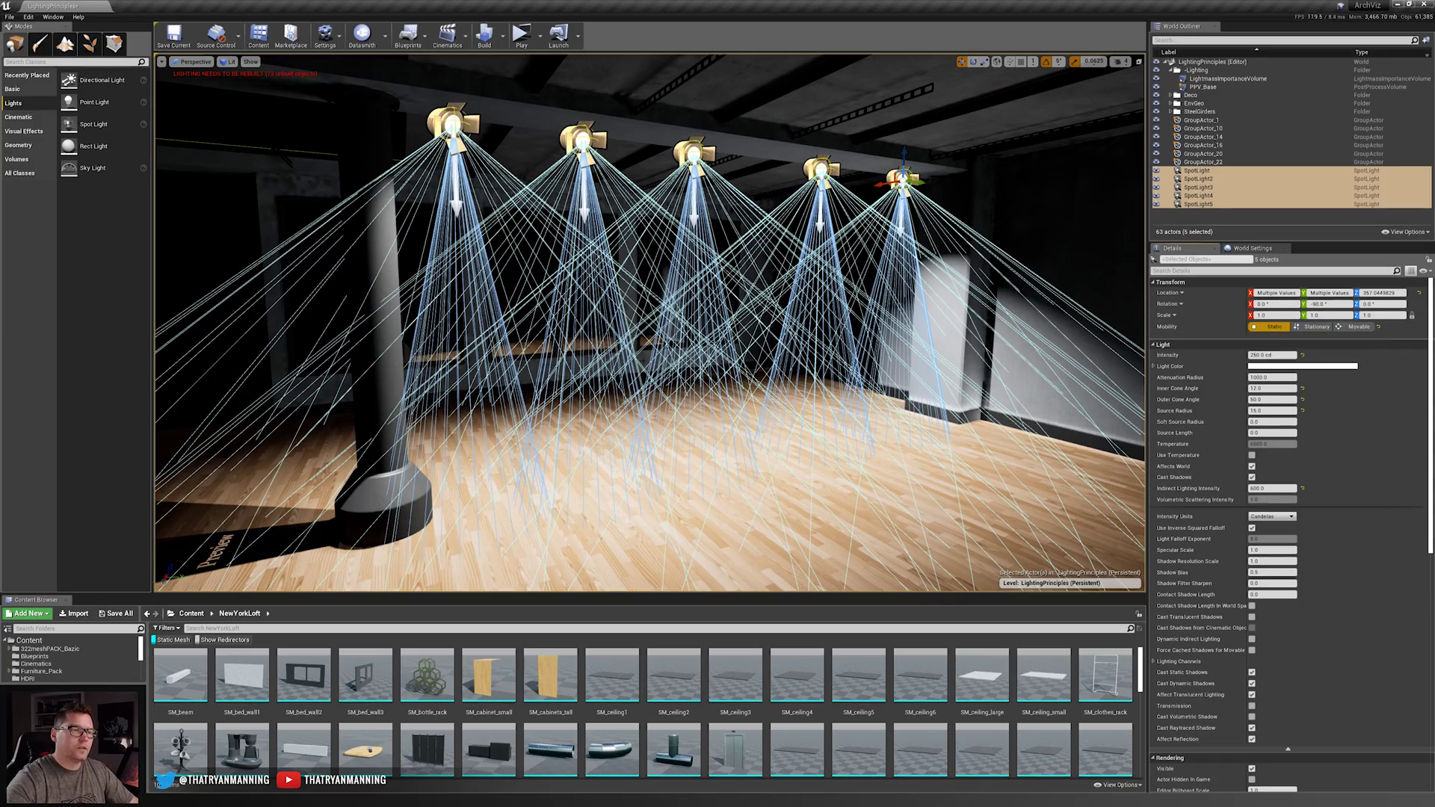
left_click_drag(695, 392, 733, 391, "alt")
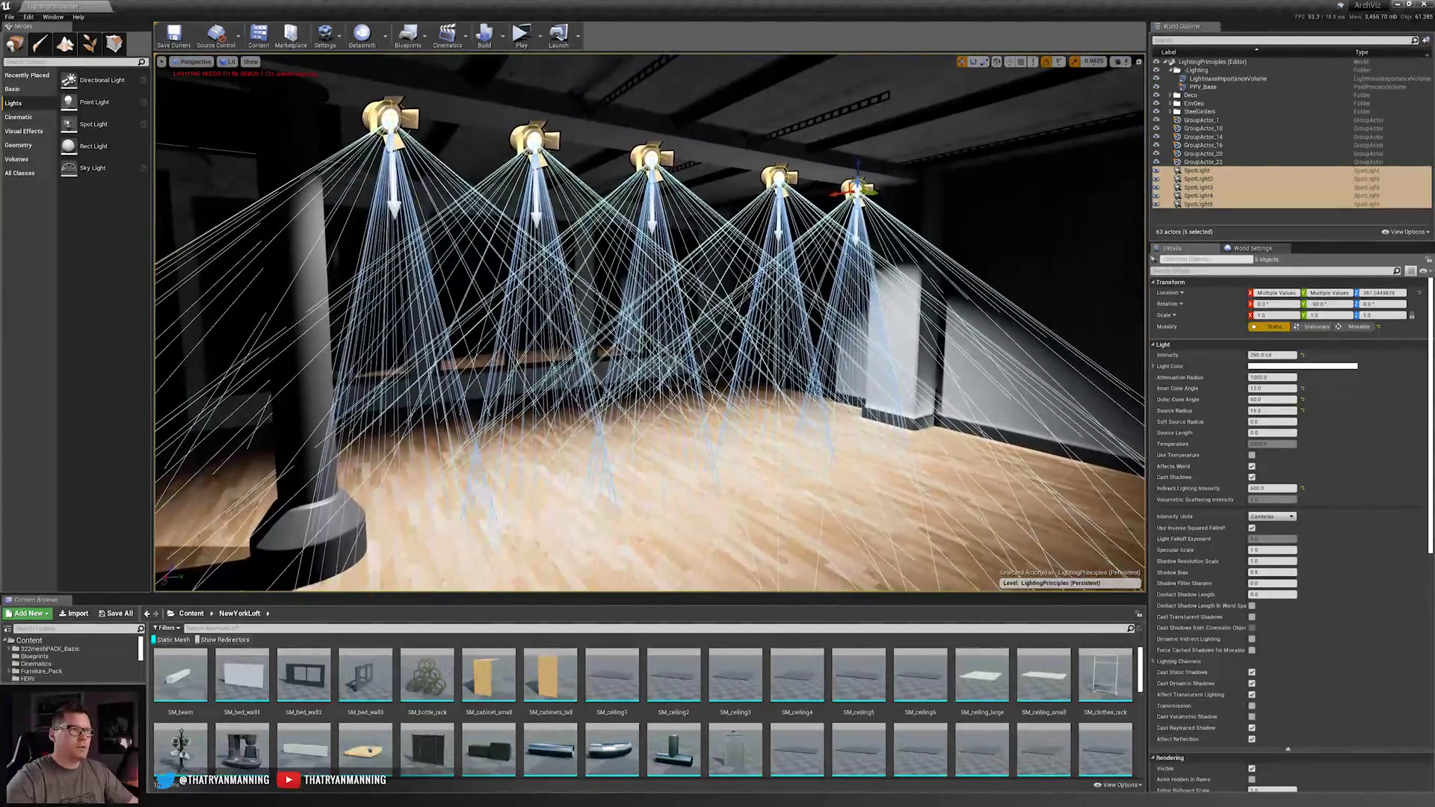
- Set Lighting Quality to Production and run Build Lighting Only for the five spotlights
left_click(504, 43)
mouse_move(533, 75)
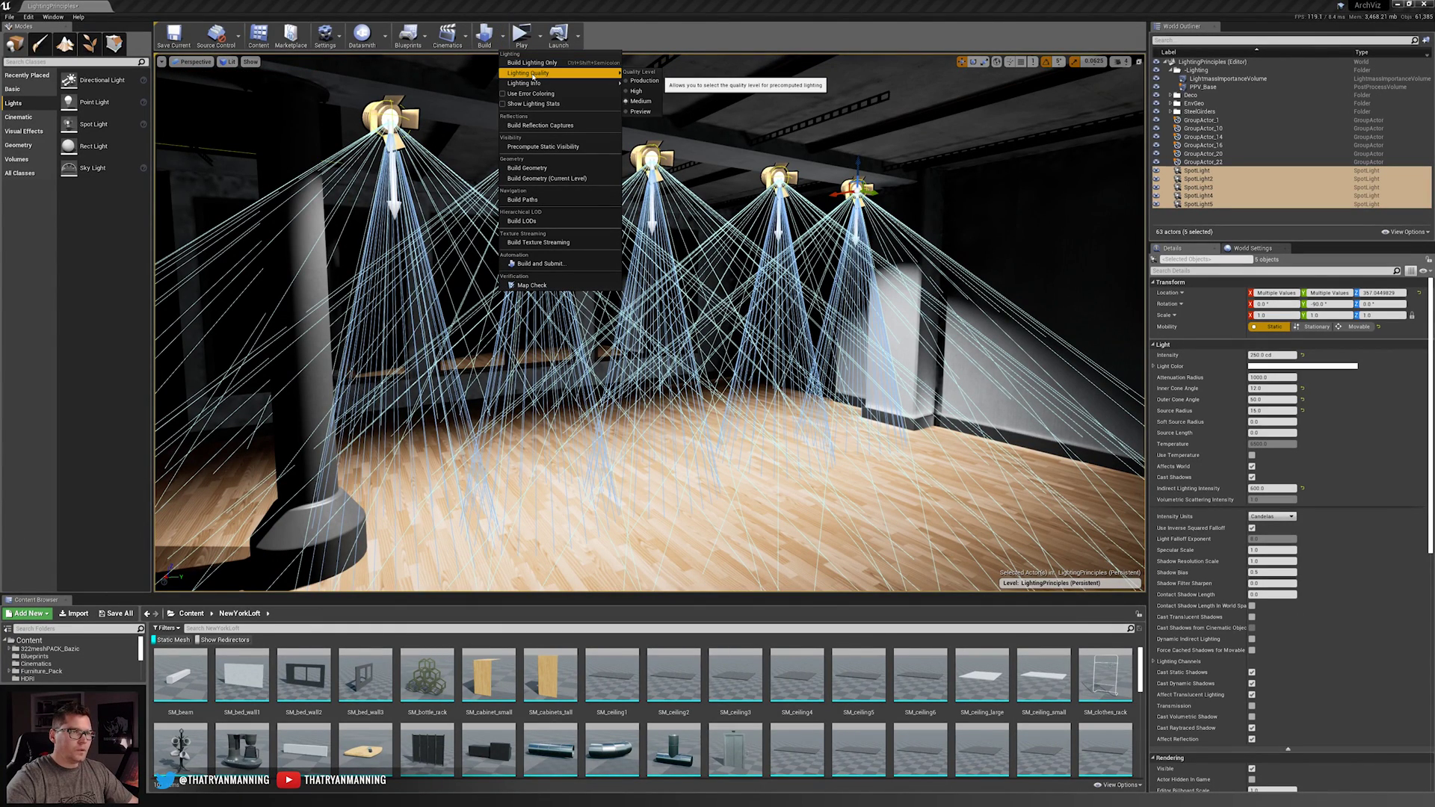
left_click(641, 80)
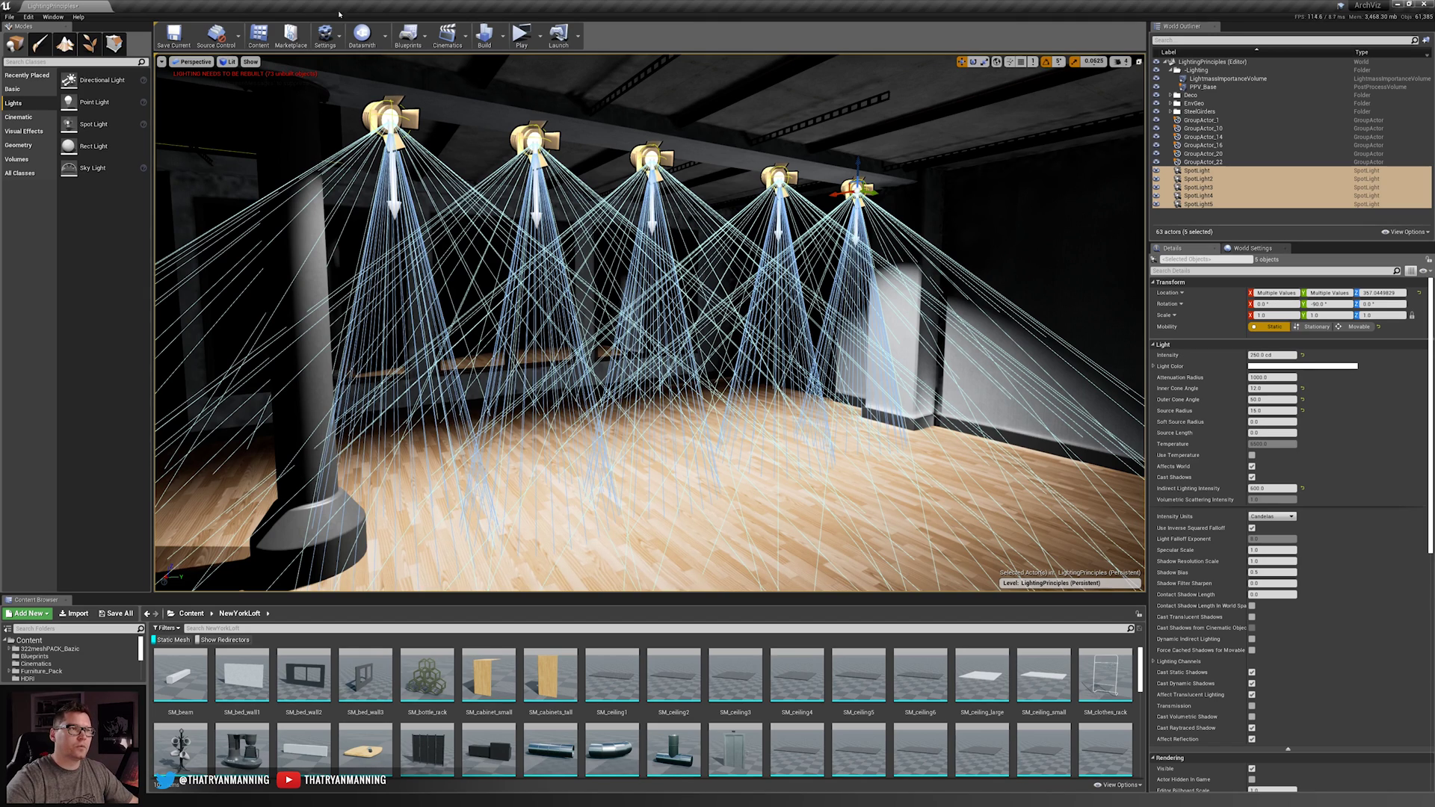
left_click(503, 39)
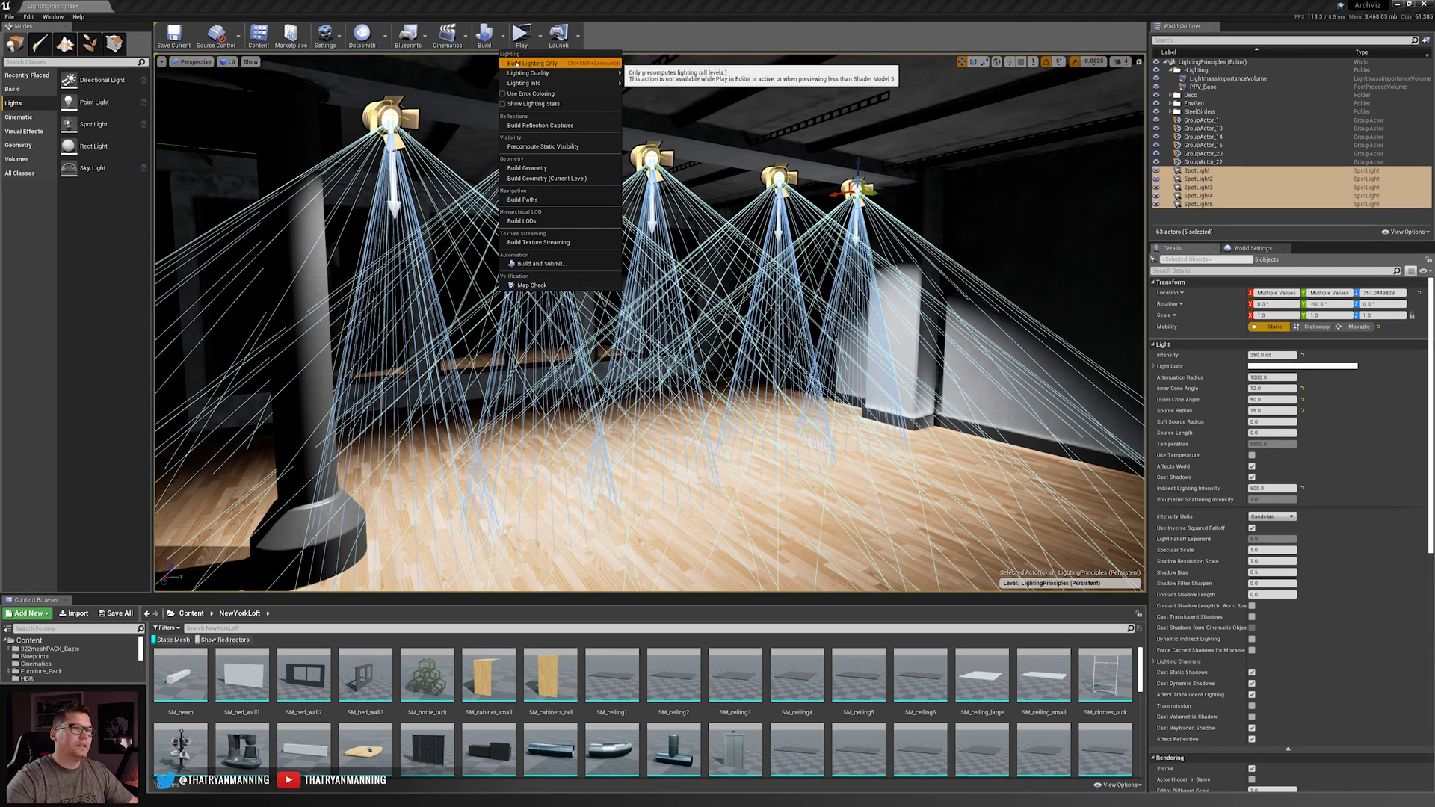
left_click(516, 64)
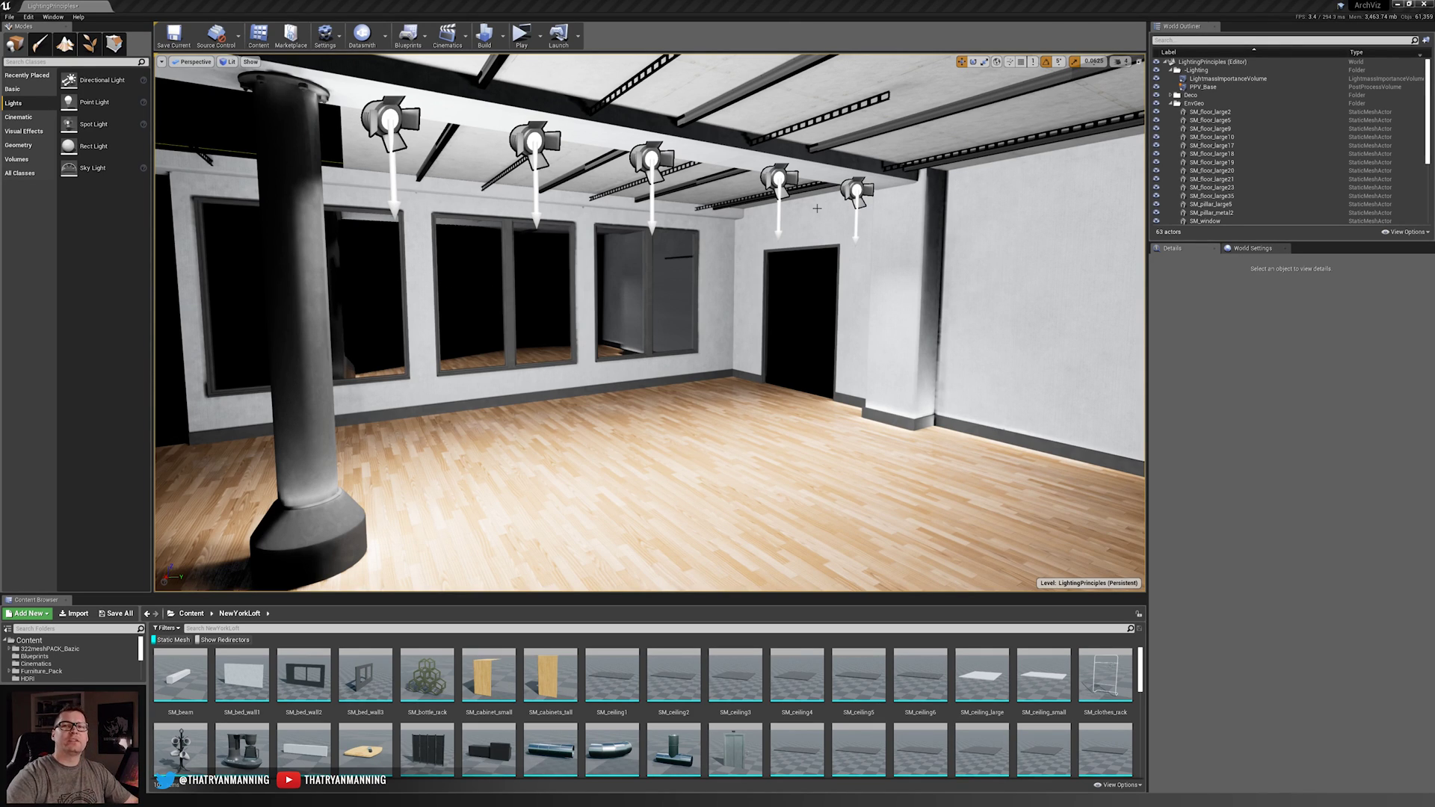
- Collapse the EnvGeo folder in the World Outliner and select the fifth spotlight
left_click(1171, 103)
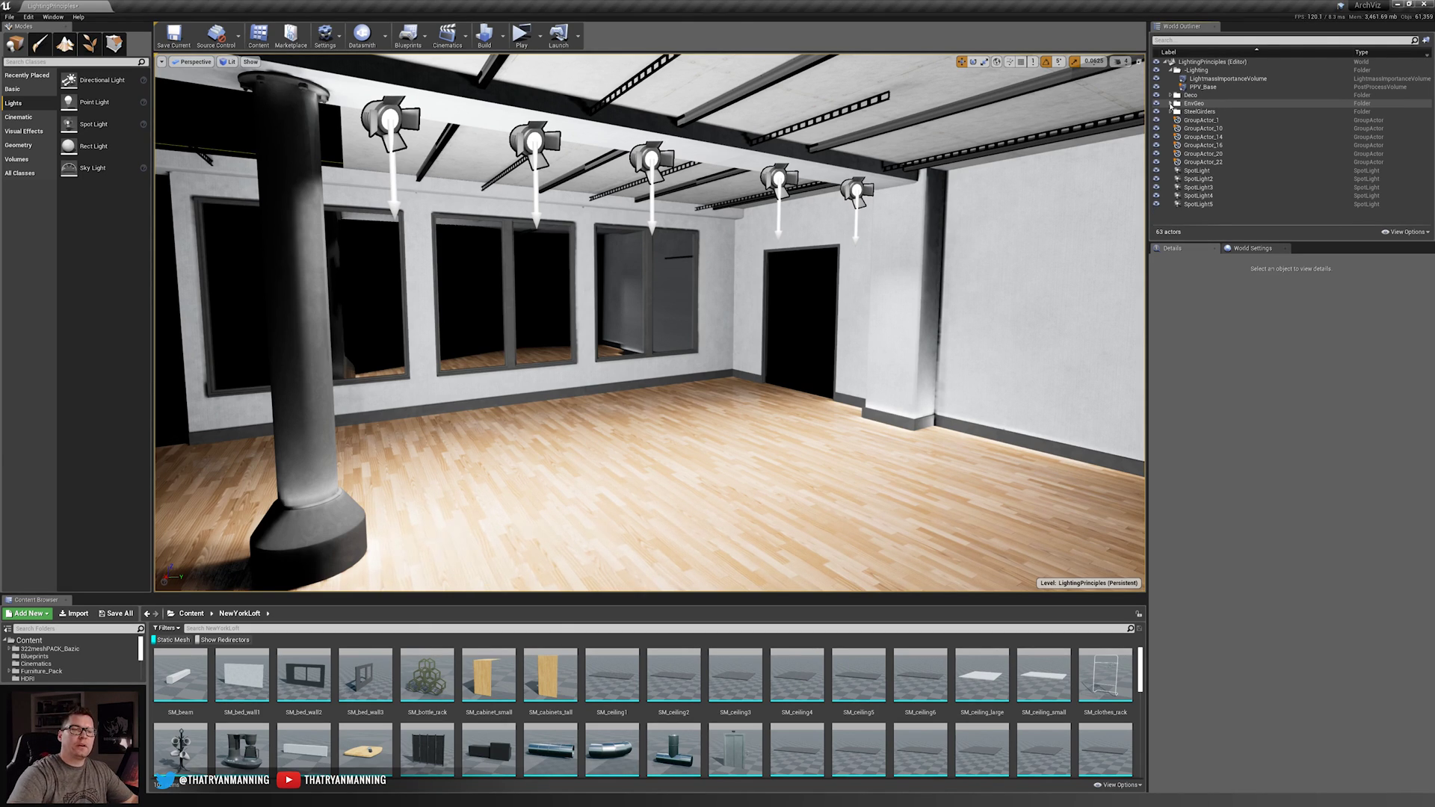
left_click(856, 193)
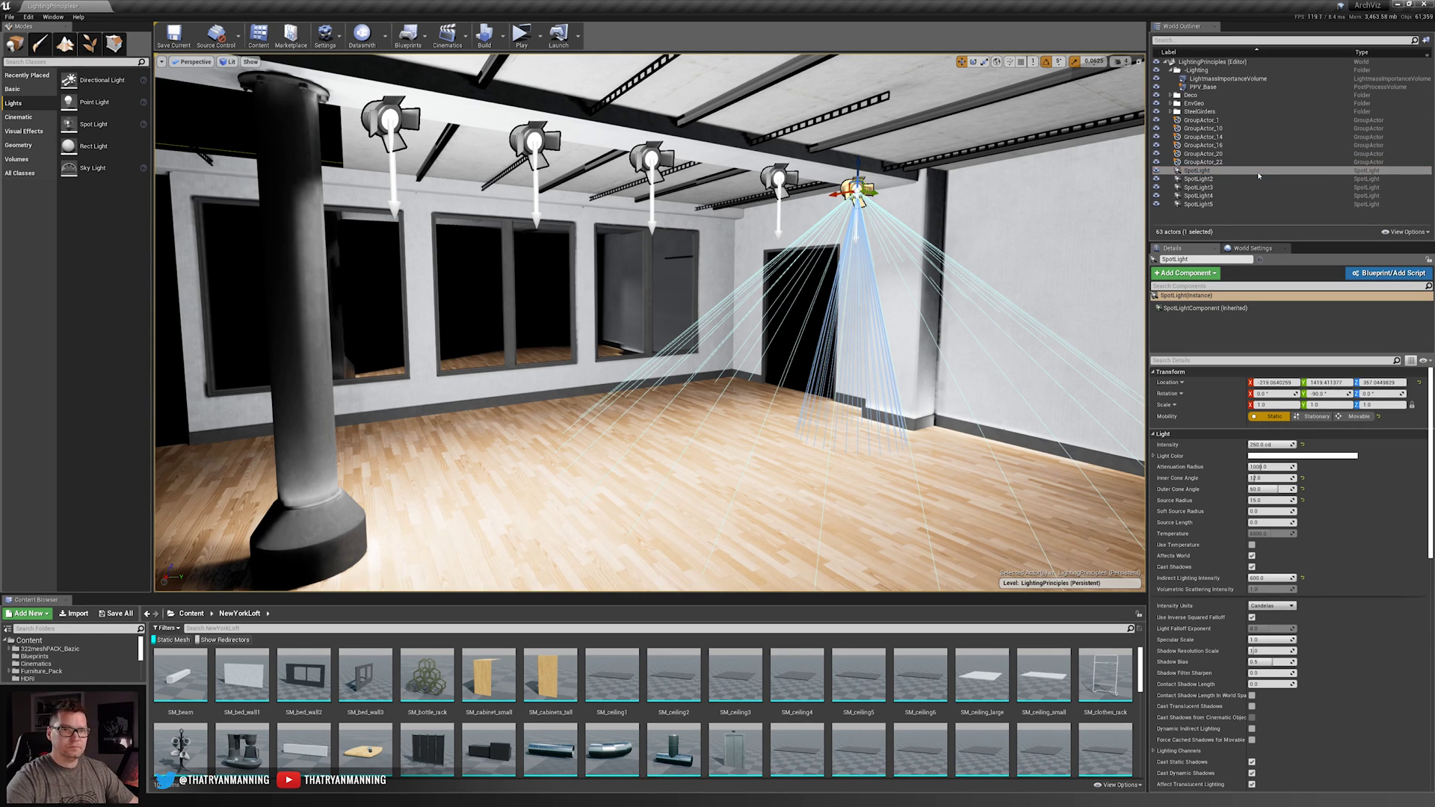
- Select SpotLight through SpotLight5 together in the World Outliner
left_click(1234, 206, "shift")
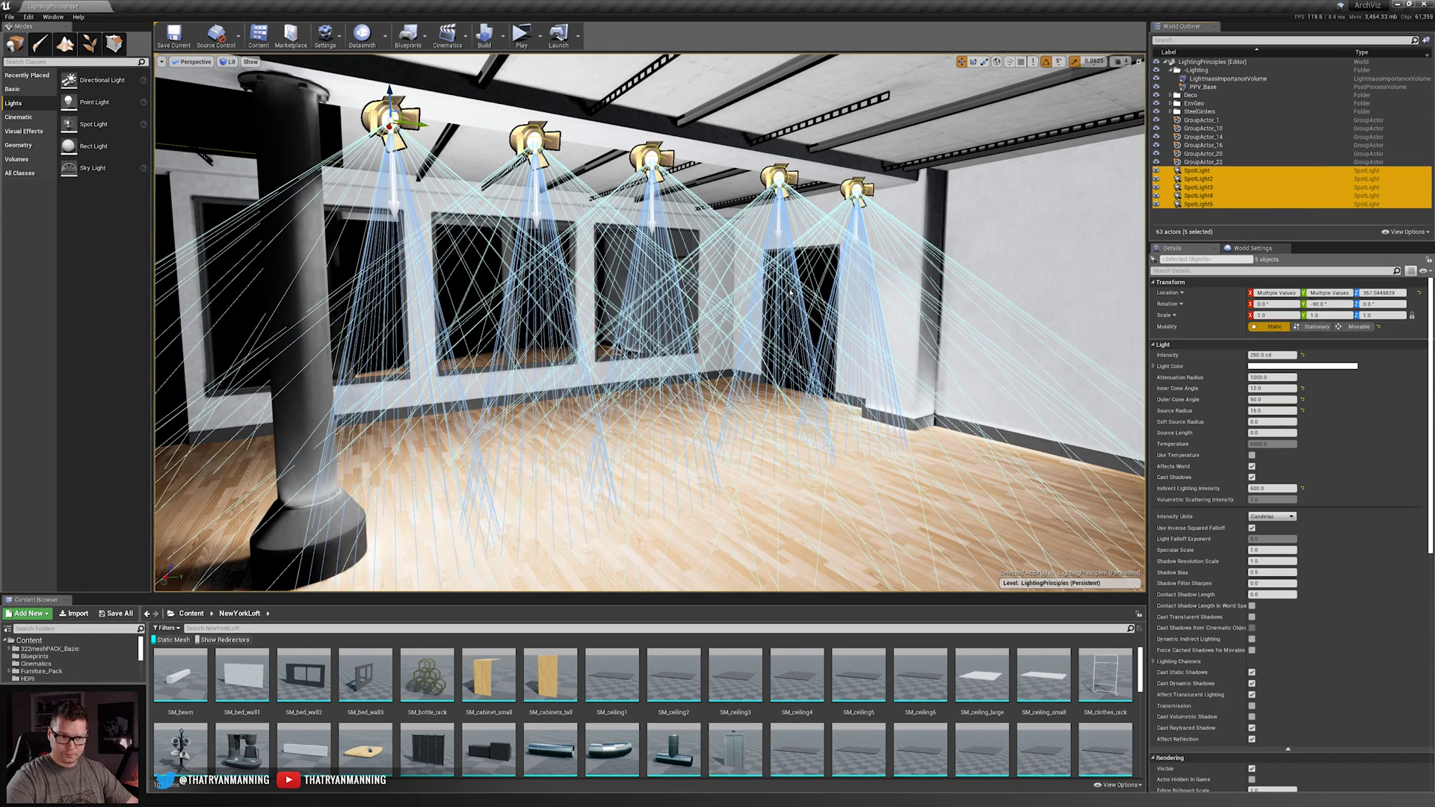